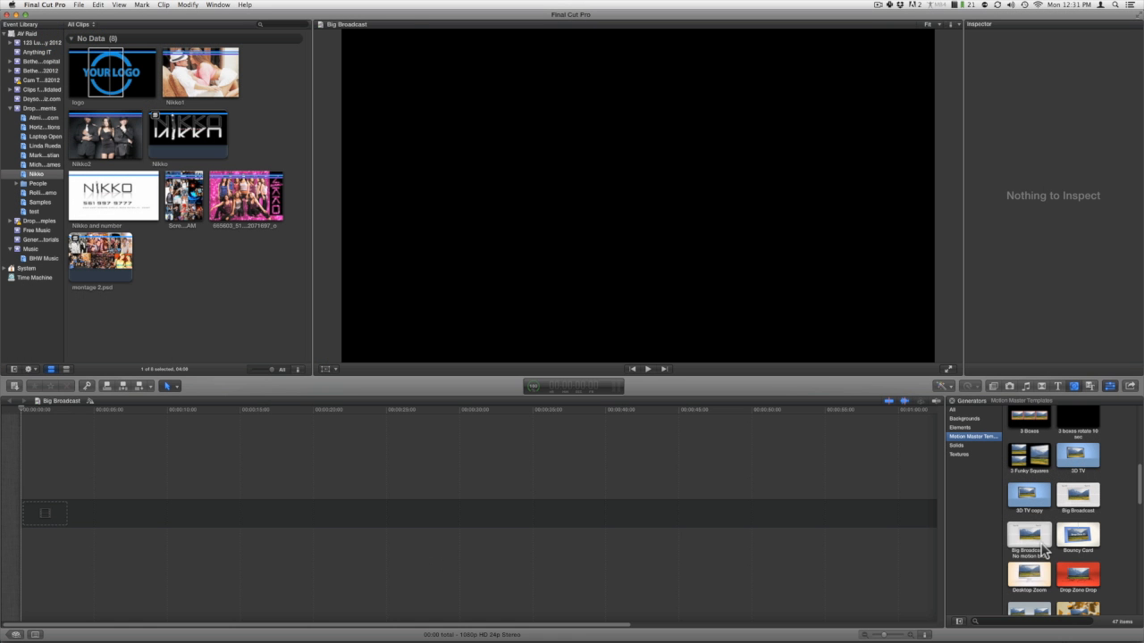
Add the Big Broadcast - No motion blur generator to the timeline start, with video properties 1080p HD, 1920x1080 and 24p.
click(1040, 542)
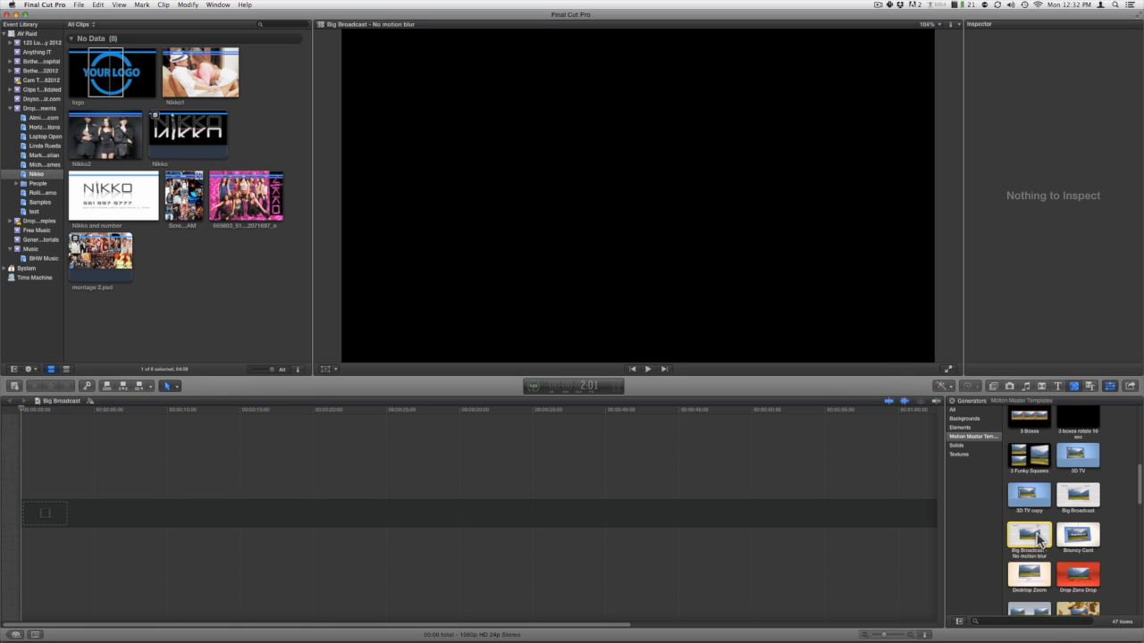
drag(1036, 536, 233, 527)
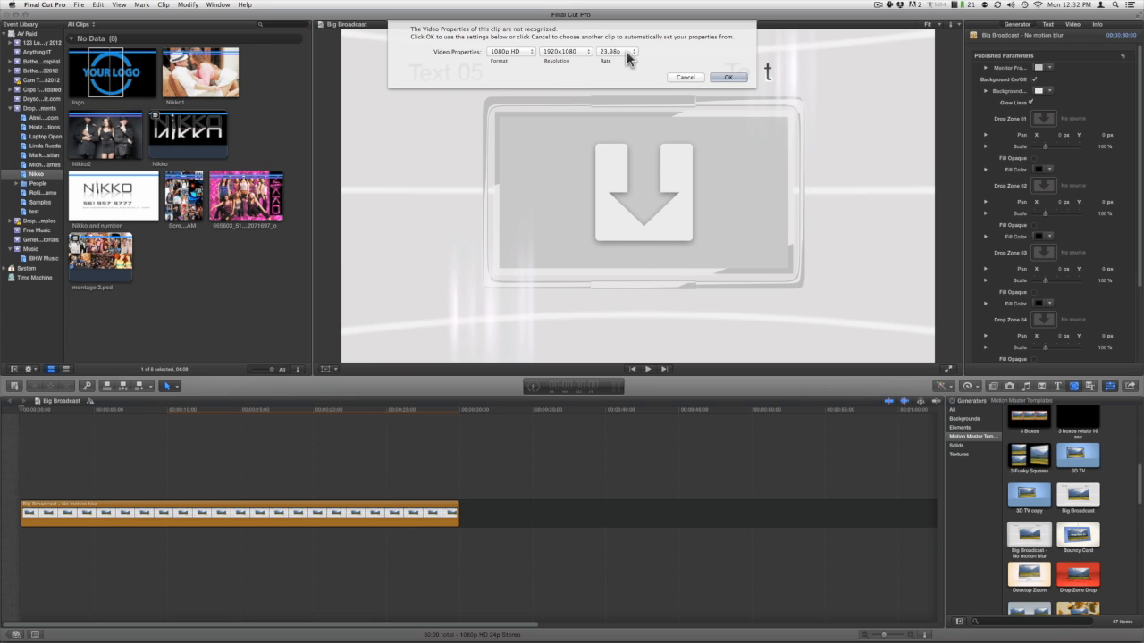
click(629, 59)
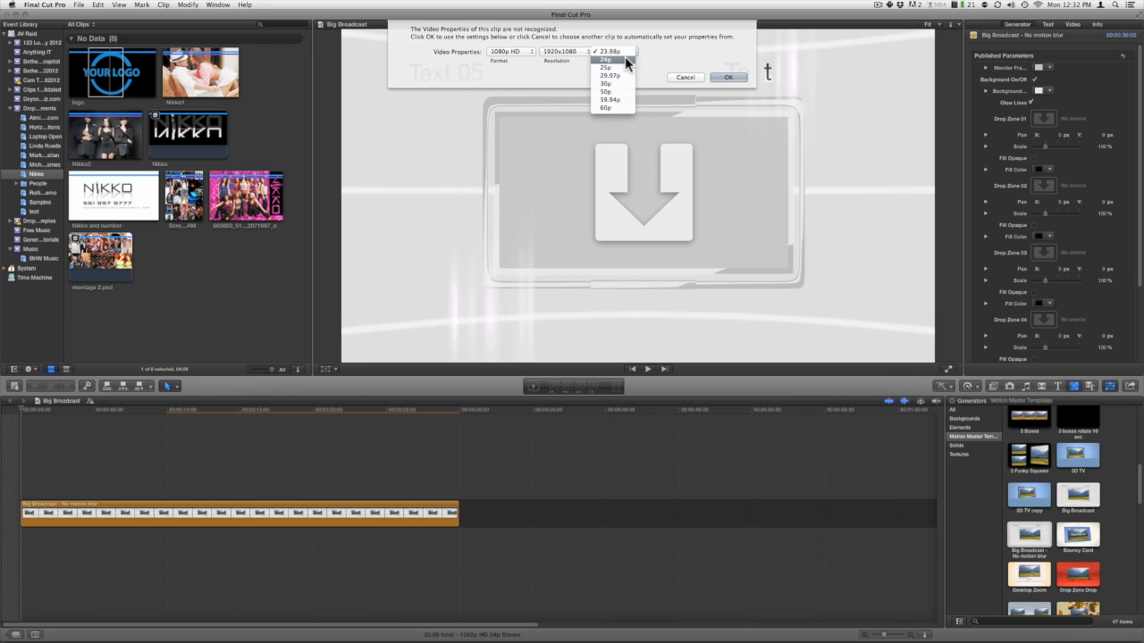
click(626, 59)
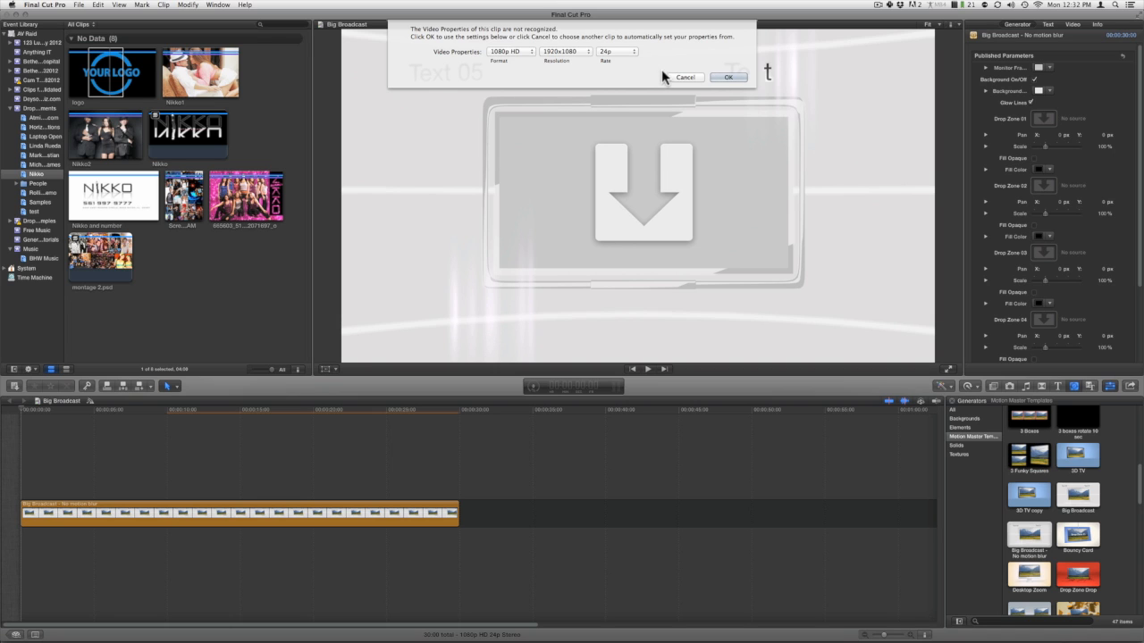
click(726, 77)
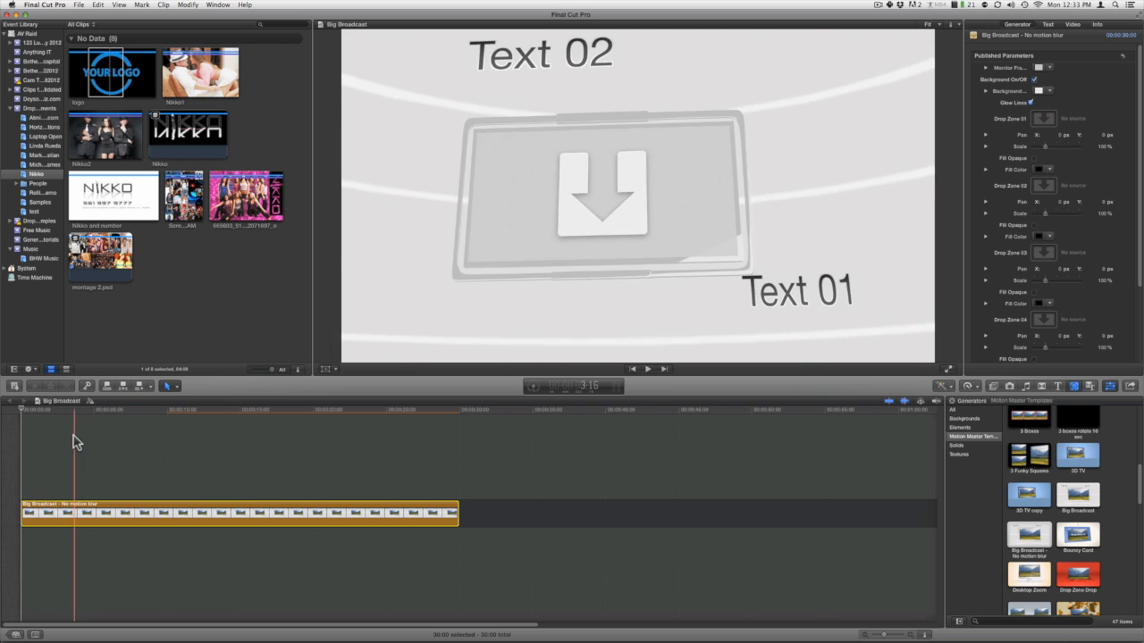
Park the playhead about five seconds into the generator clip and set its monitor frame color to red.
click(99, 441)
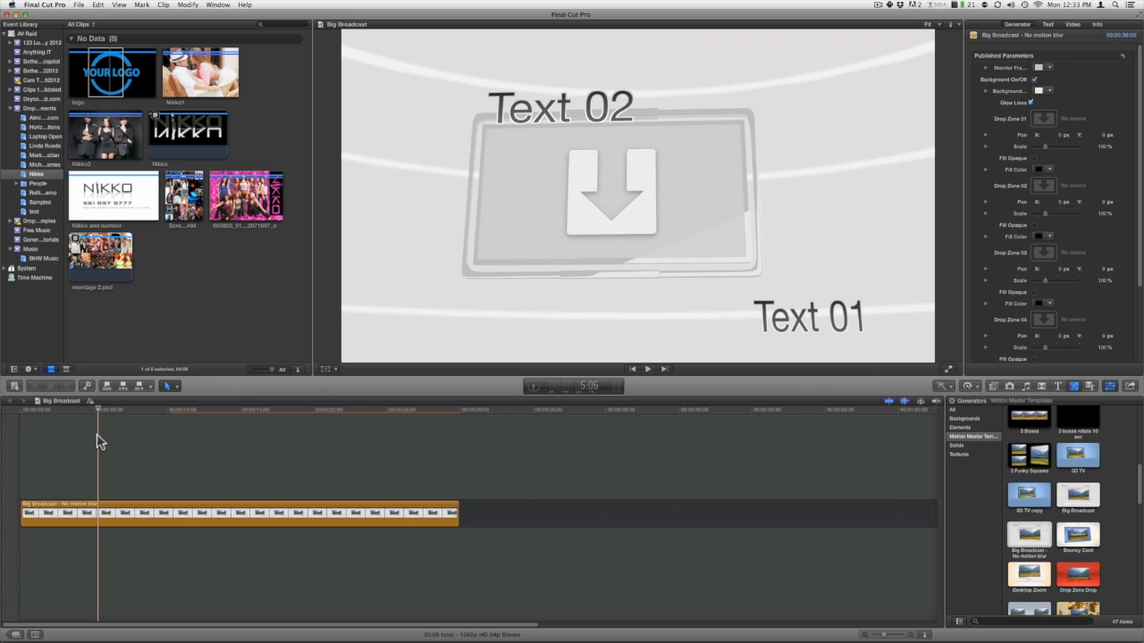
click(1038, 68)
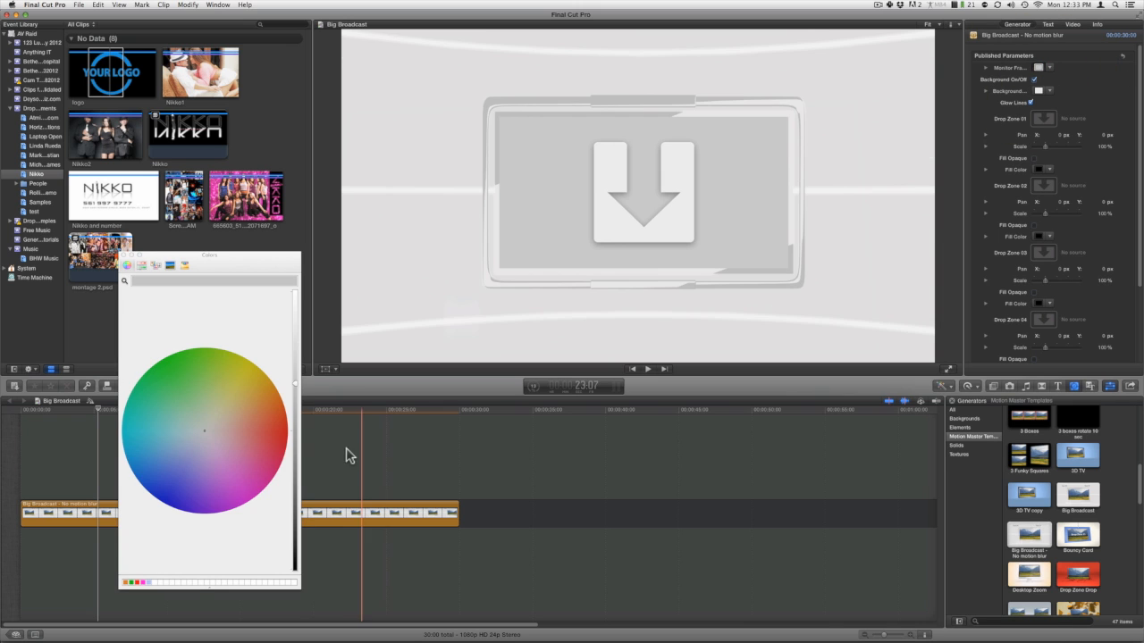
click(283, 435)
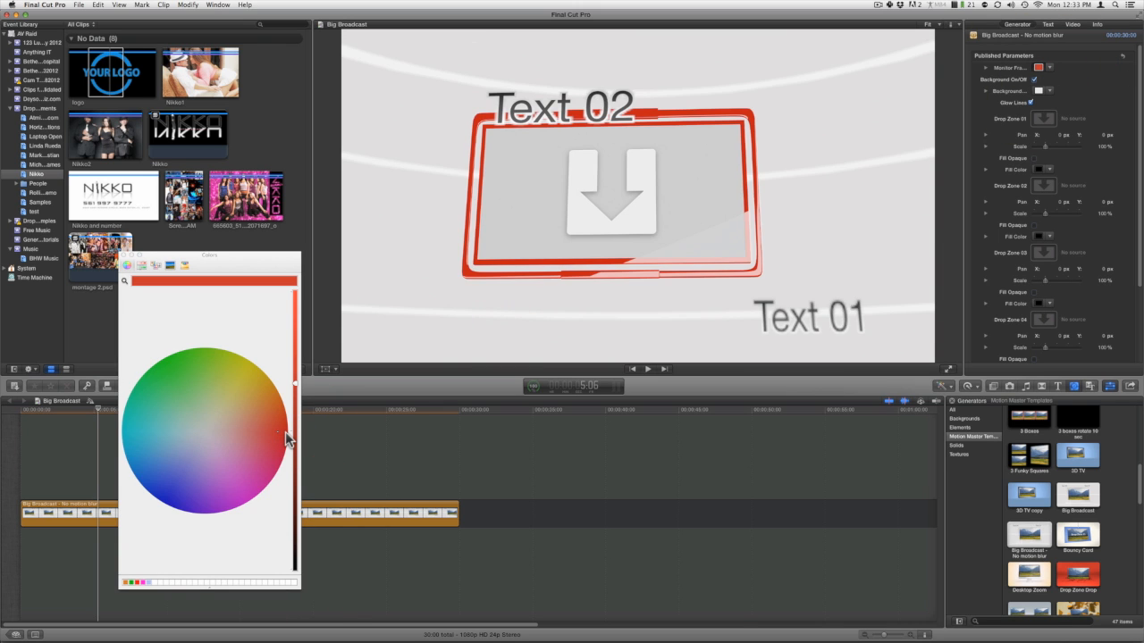
click(285, 434)
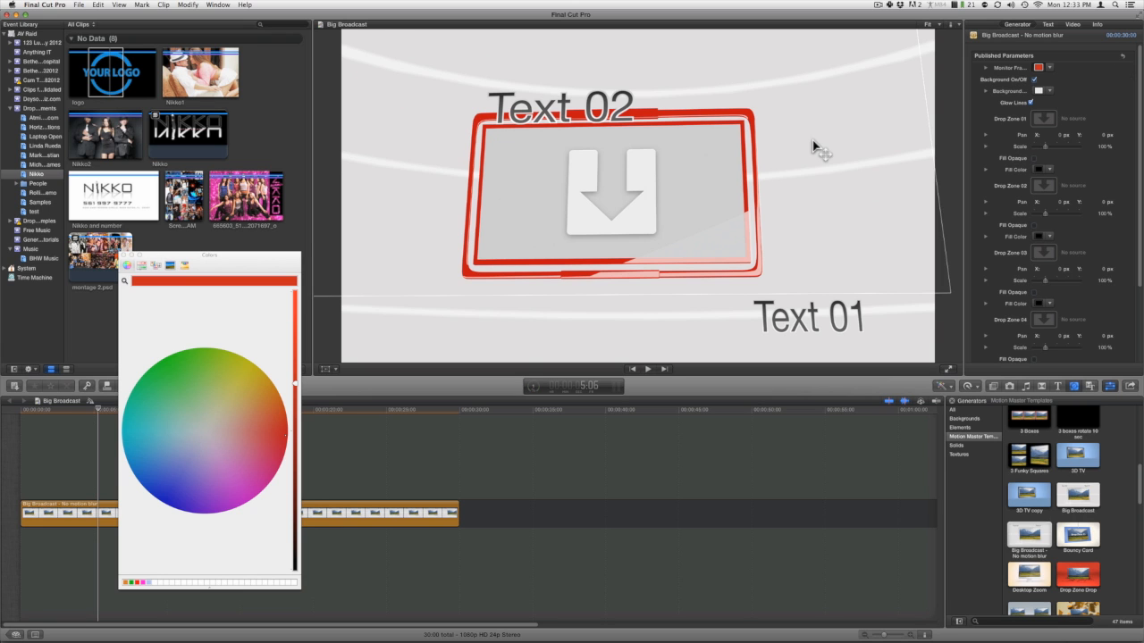
Toggle the generator's background off and on, and set the background color to a very dark red.
click(1035, 78)
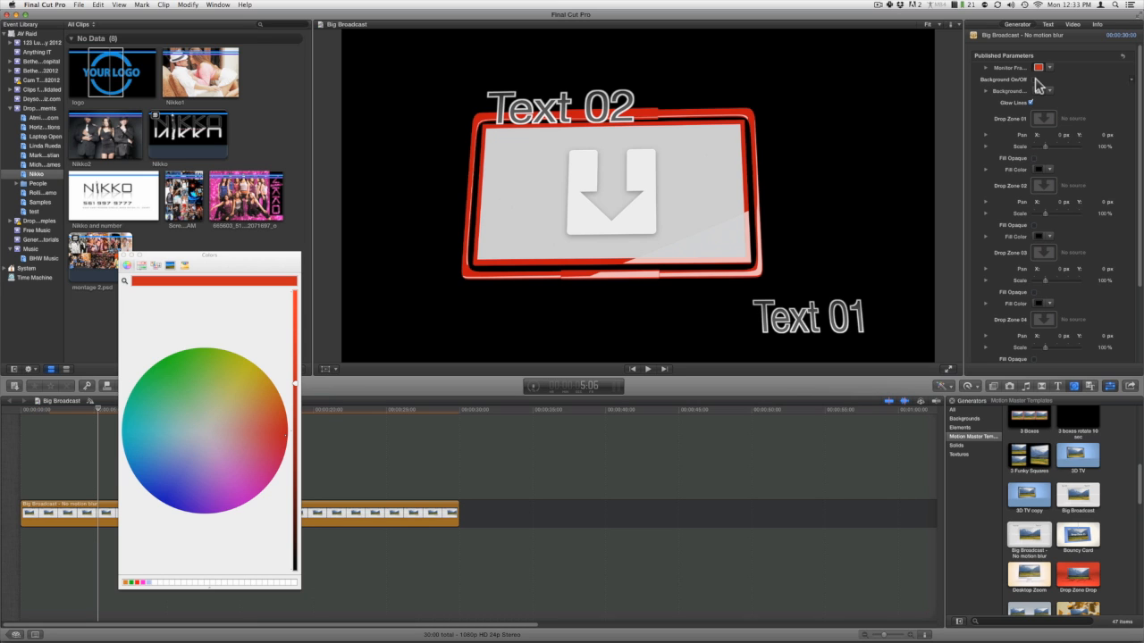
click(1035, 80)
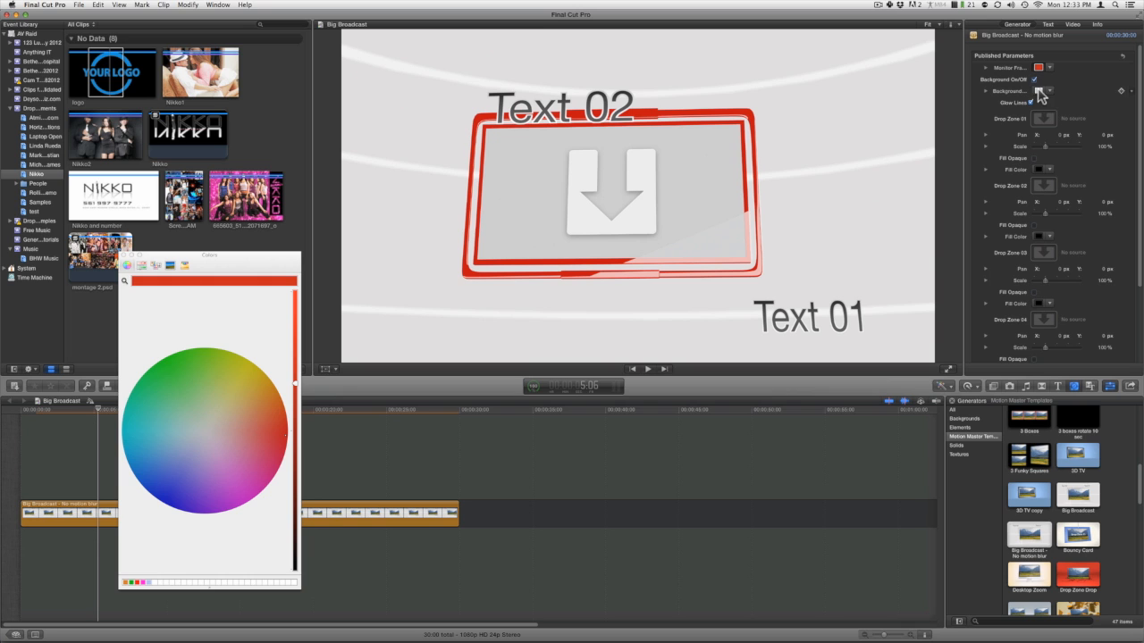
click(1038, 93)
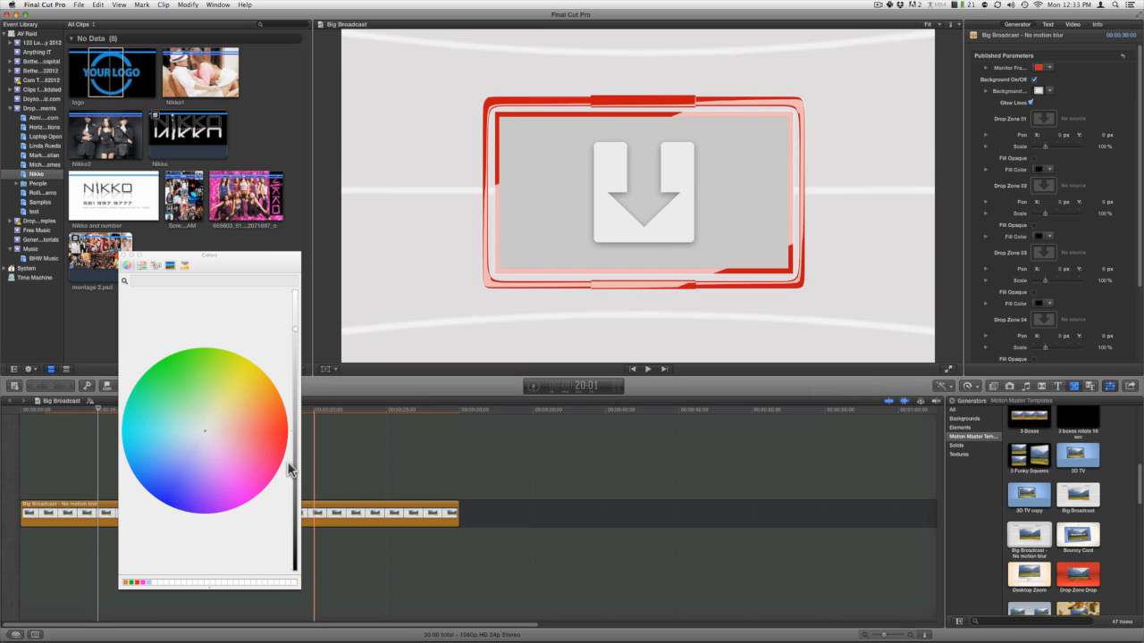
drag(245, 433, 277, 444)
drag(295, 504, 294, 556)
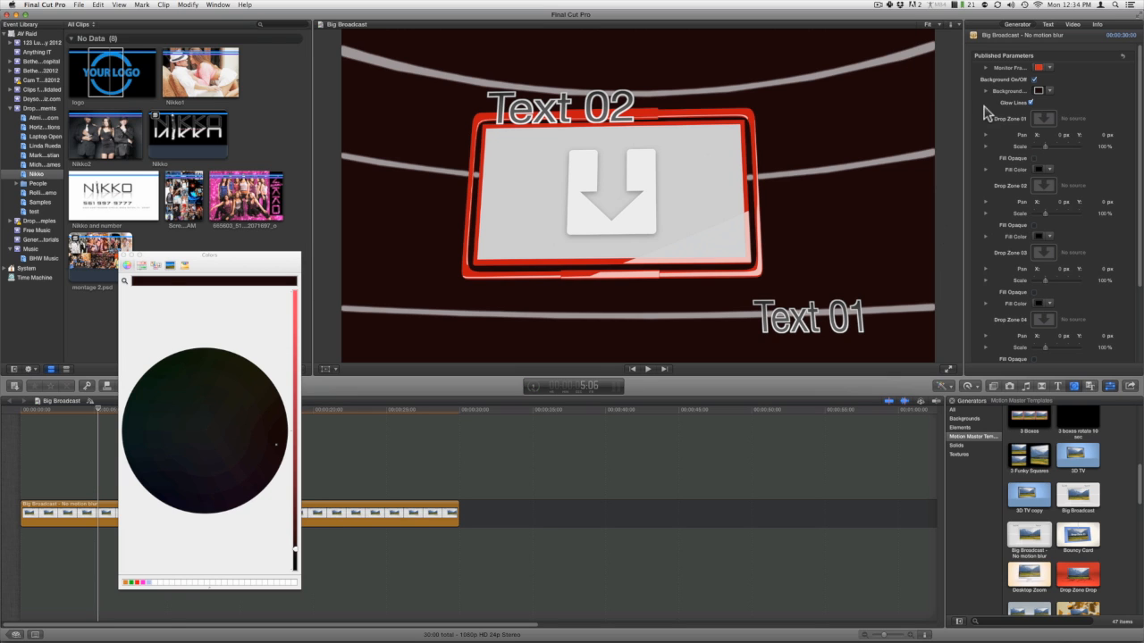
Toggle Glow Lines off and on, reset all published parameters to their defaults, and close the color picker.
click(1031, 104)
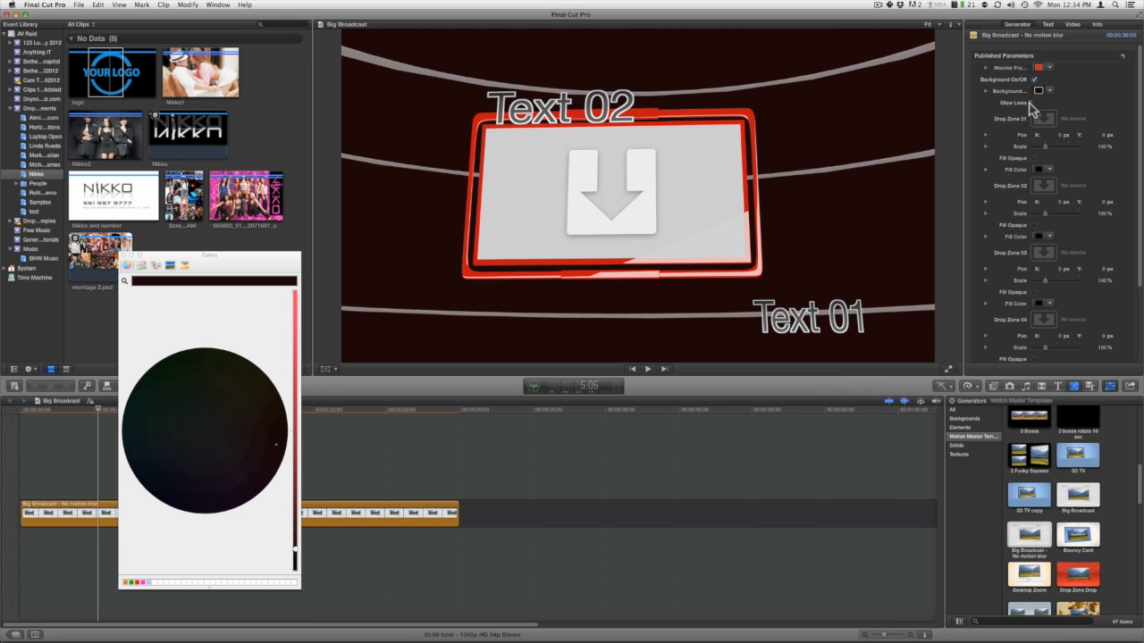
click(1031, 104)
click(1031, 104)
click(1031, 103)
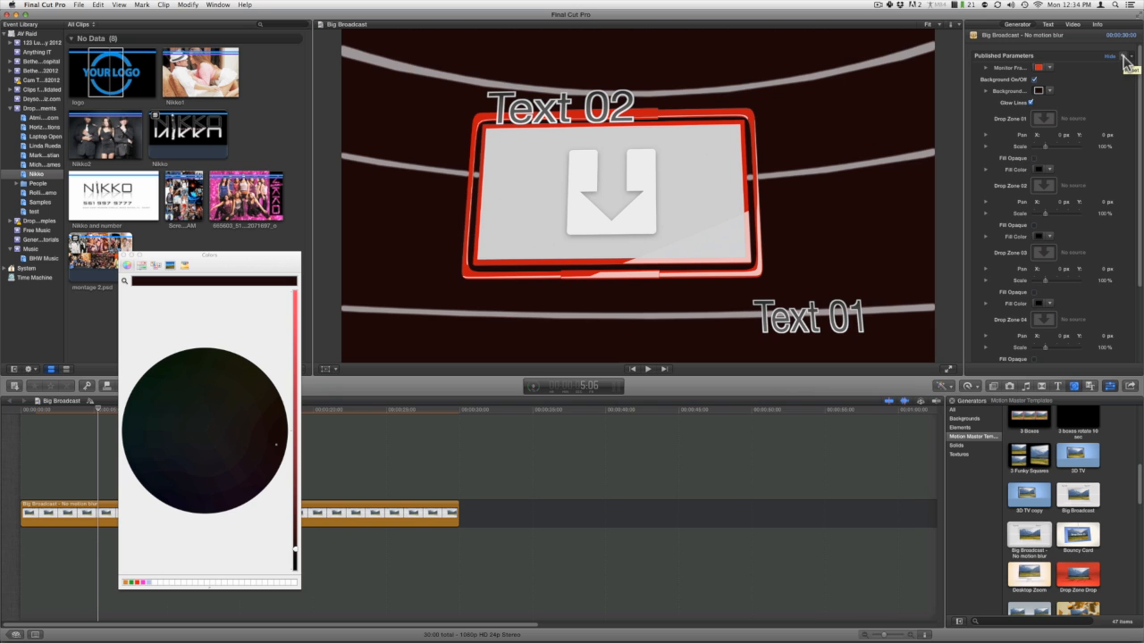
click(1124, 59)
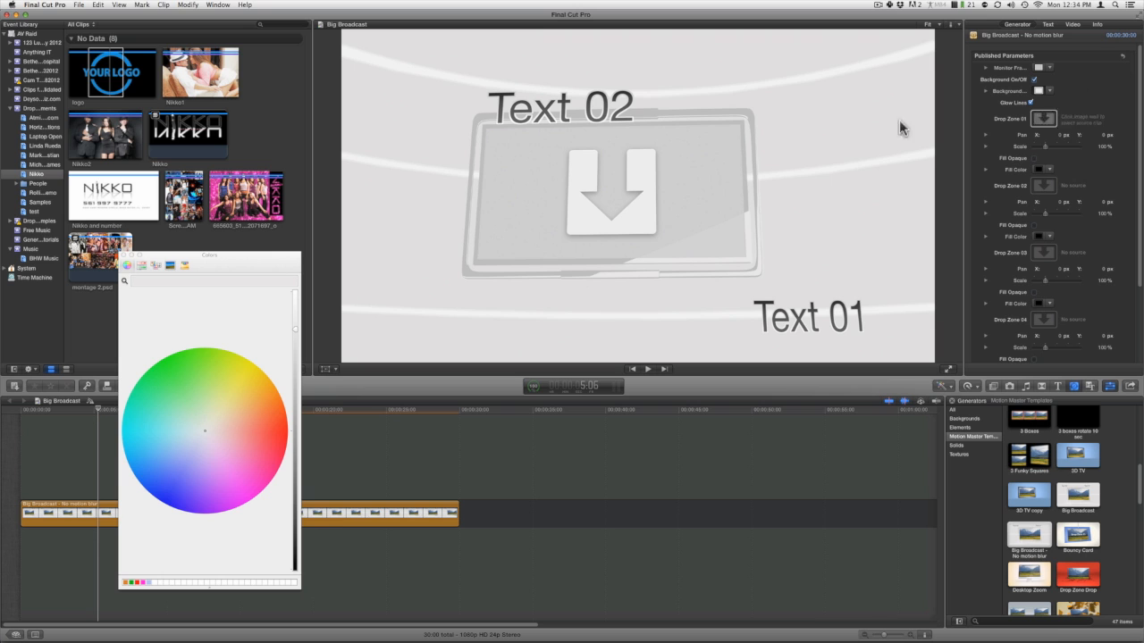
click(124, 256)
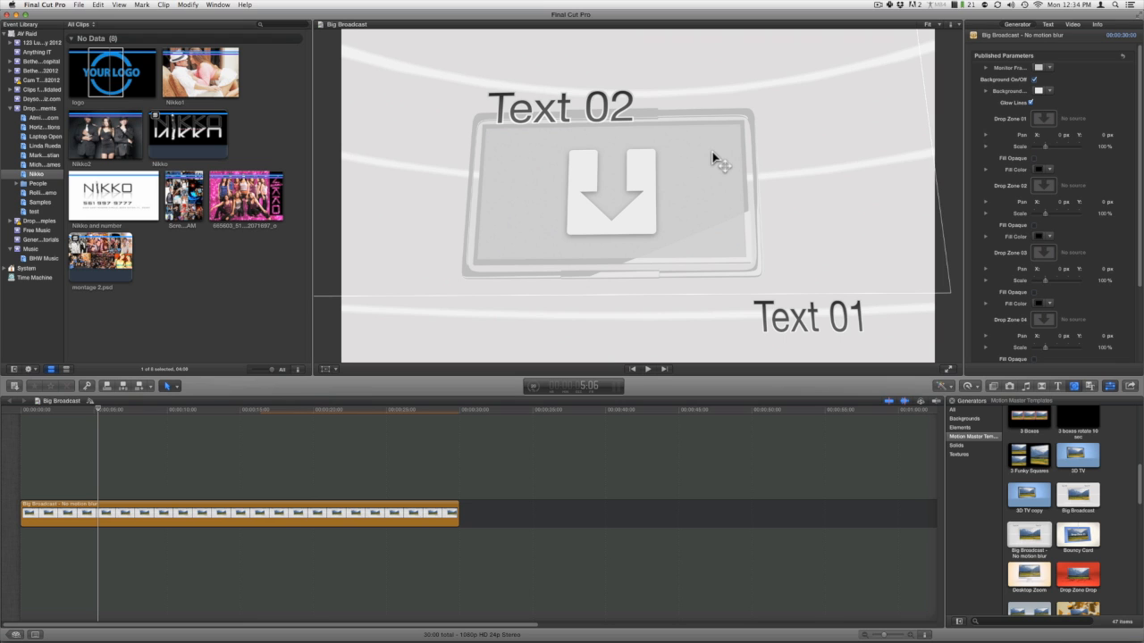
Fill Drop Zone 01 with the Nikko2 clip.
click(1041, 119)
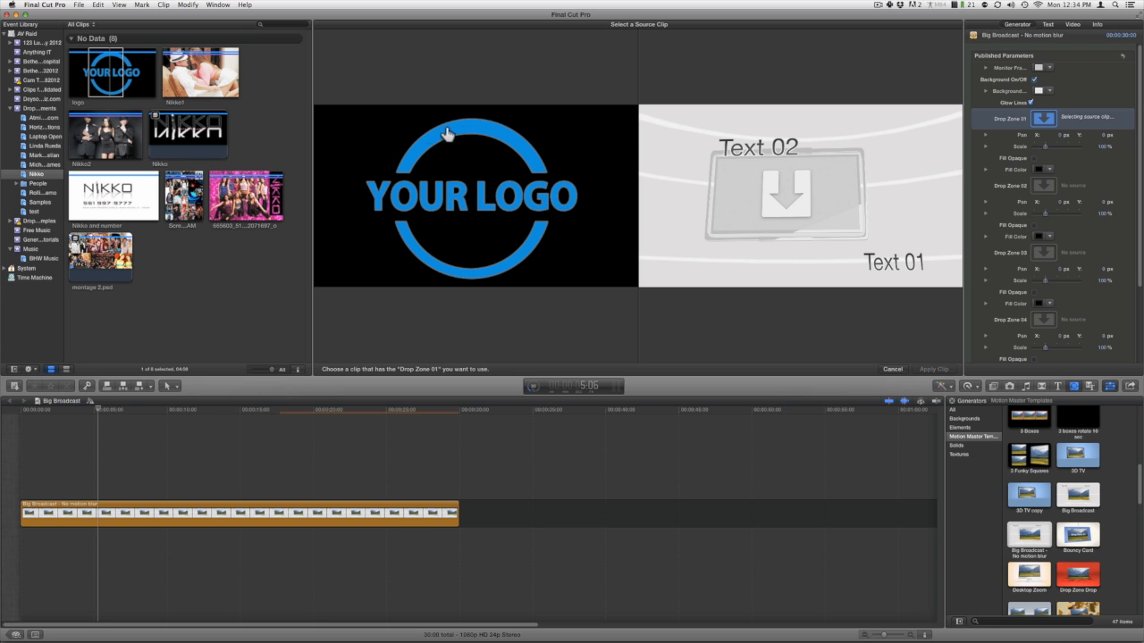
click(100, 138)
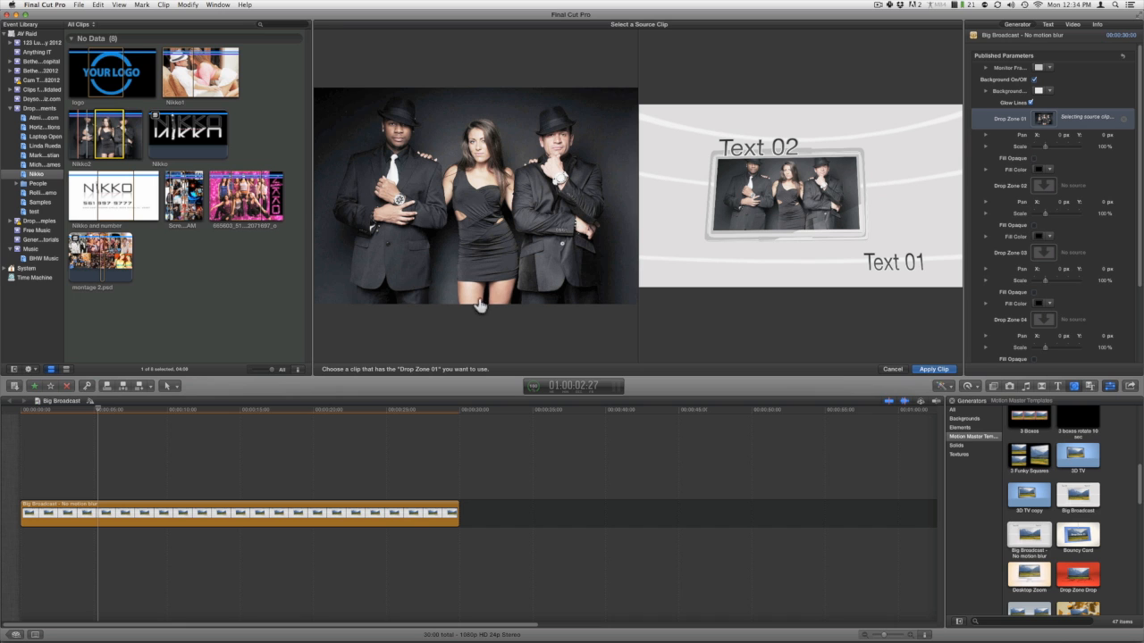
click(933, 369)
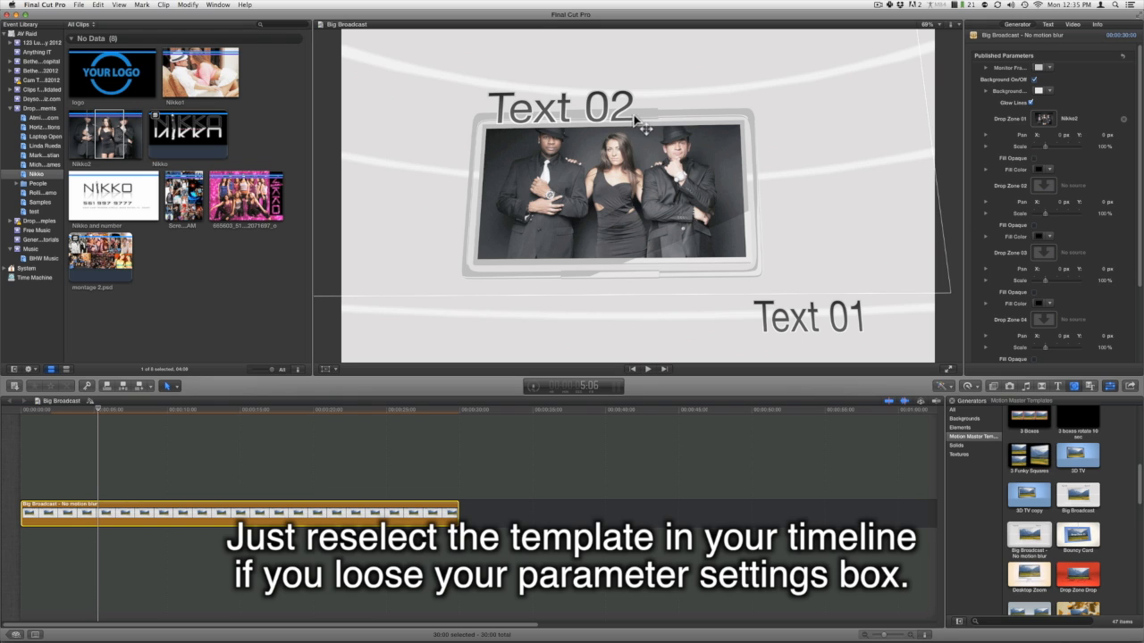
Replace the Text 02 placeholder above the monitor with "nikkoent.com".
double_click(563, 109)
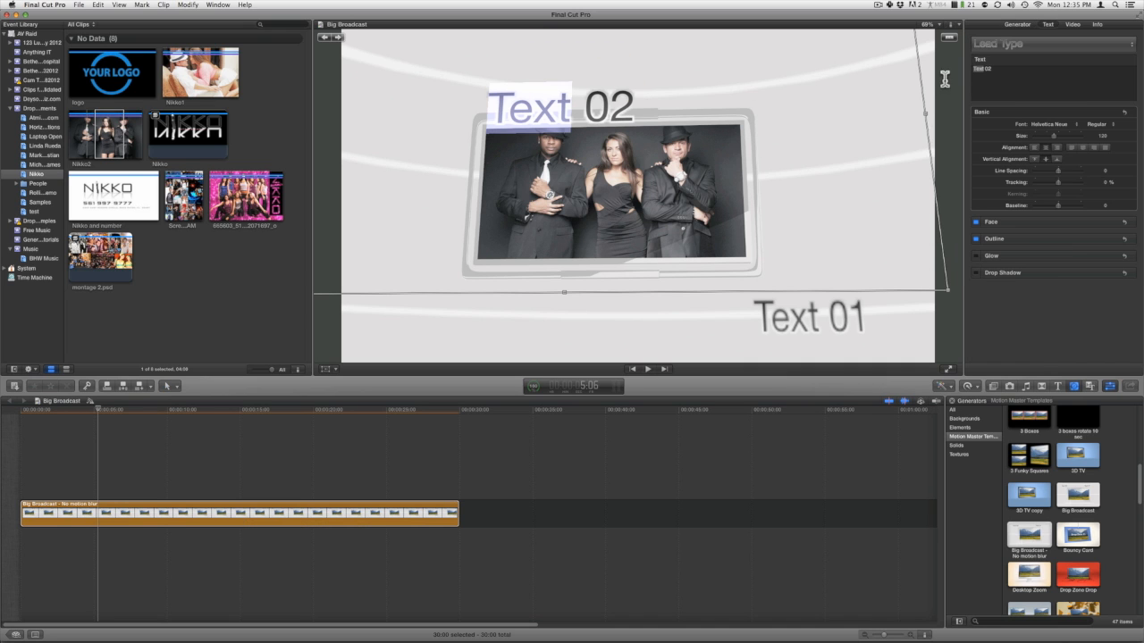
click(1003, 72)
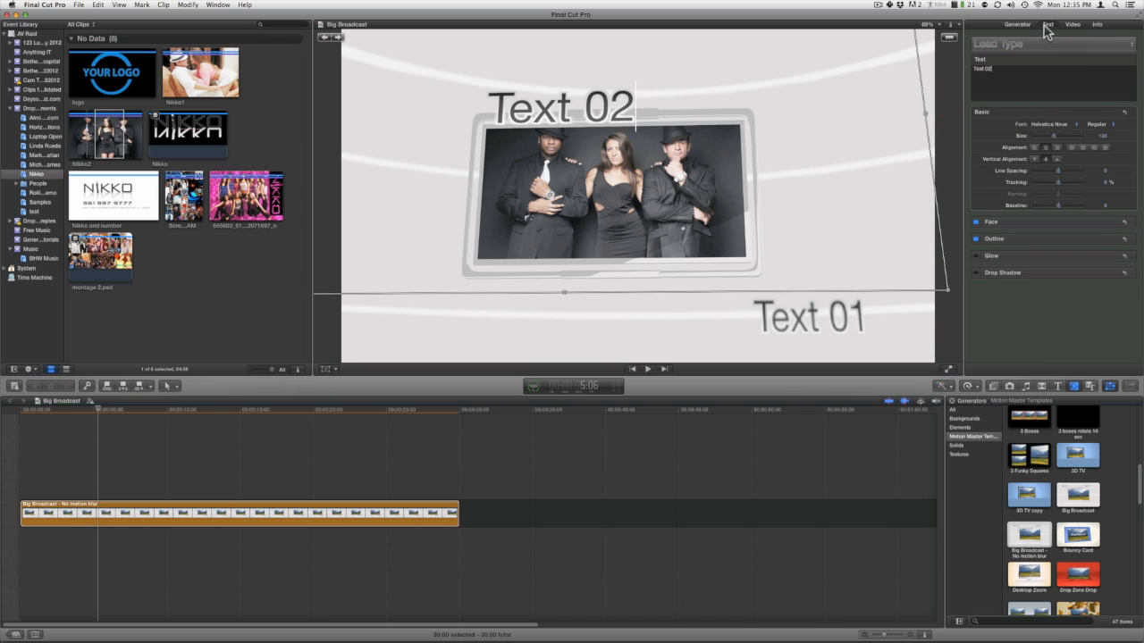
drag(1003, 70, 968, 69)
text(nikkoent.com)
Replace the Text 01 placeholder below the monitor with "Nikko Entertainment".
click(823, 321)
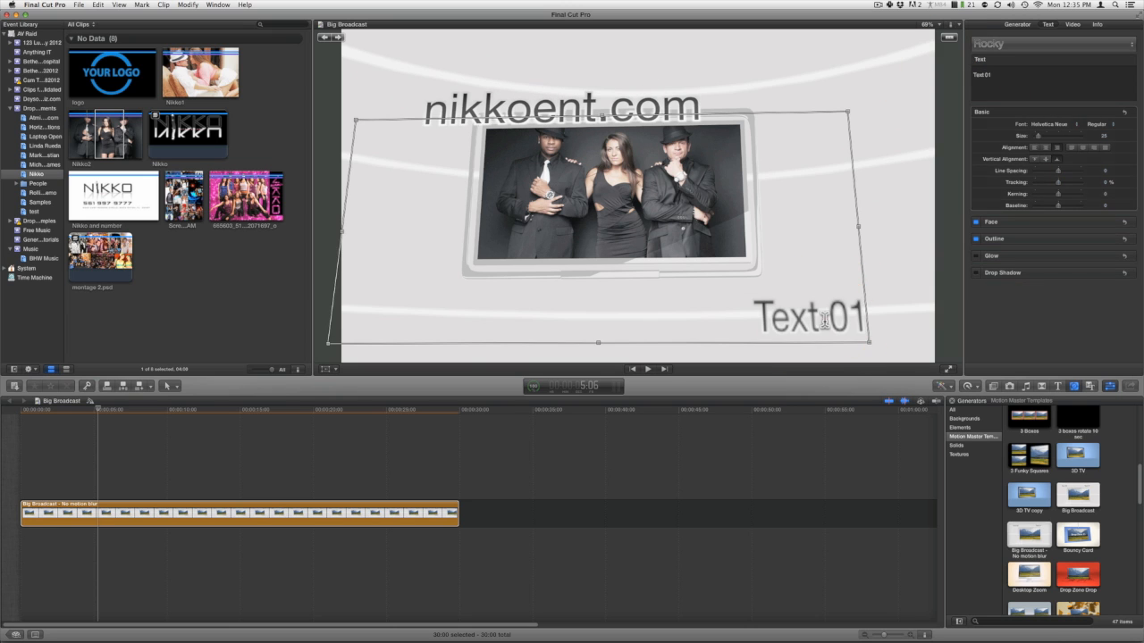
double_click(824, 321)
text(Nikko Entertainme)
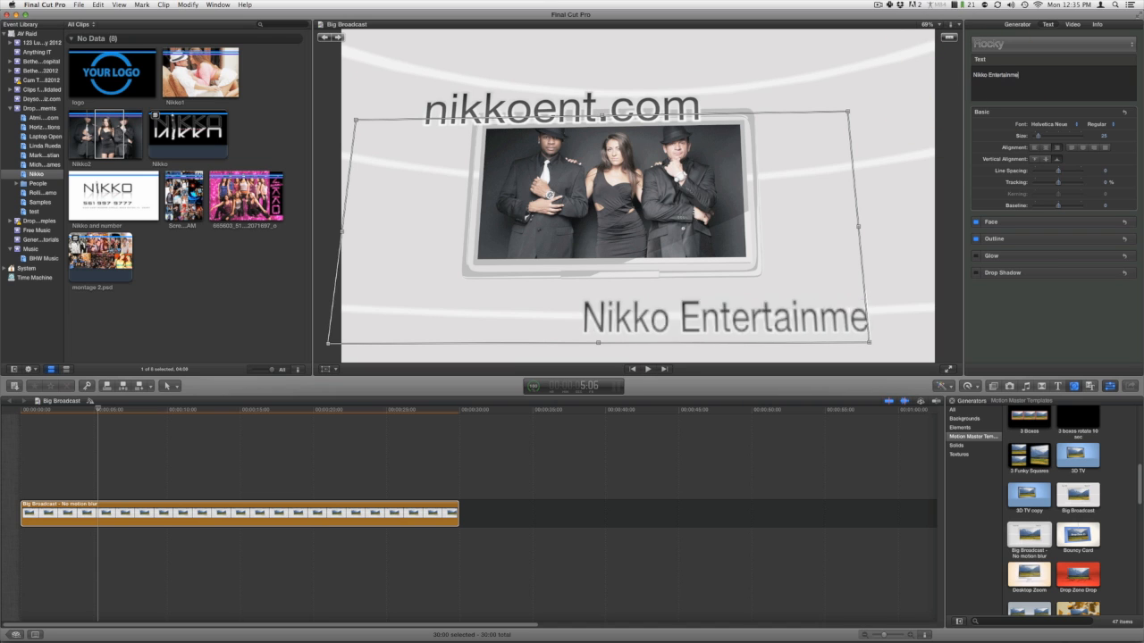
text(nt)
Replace the clip in the generator's Drop Zone 01 with the logo clip.
click(1016, 26)
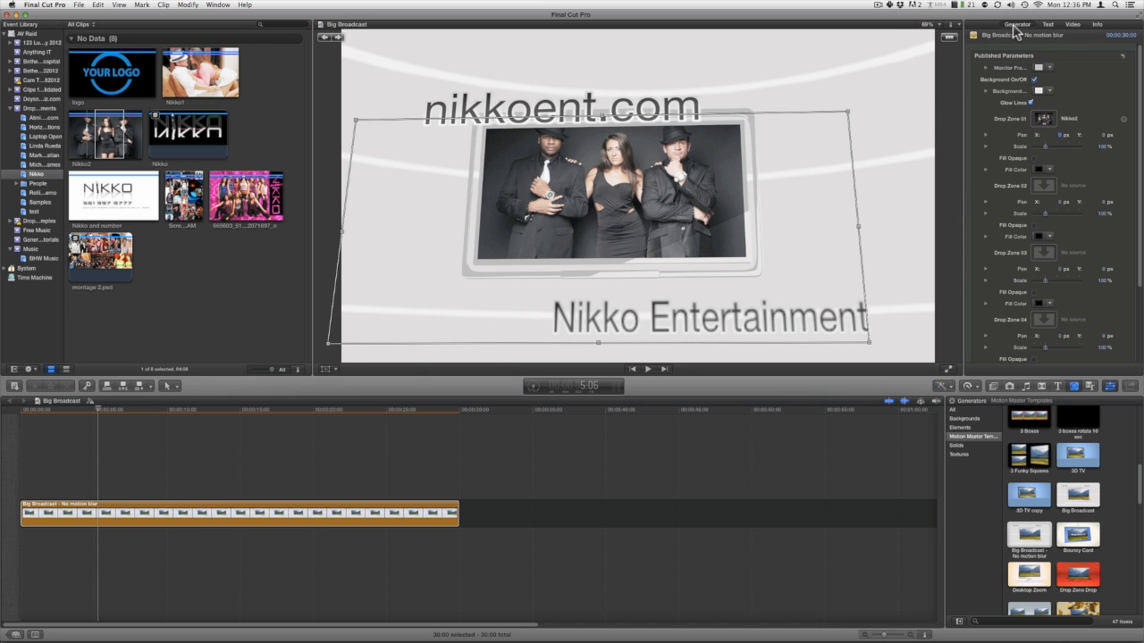
click(1039, 122)
click(1048, 123)
click(120, 76)
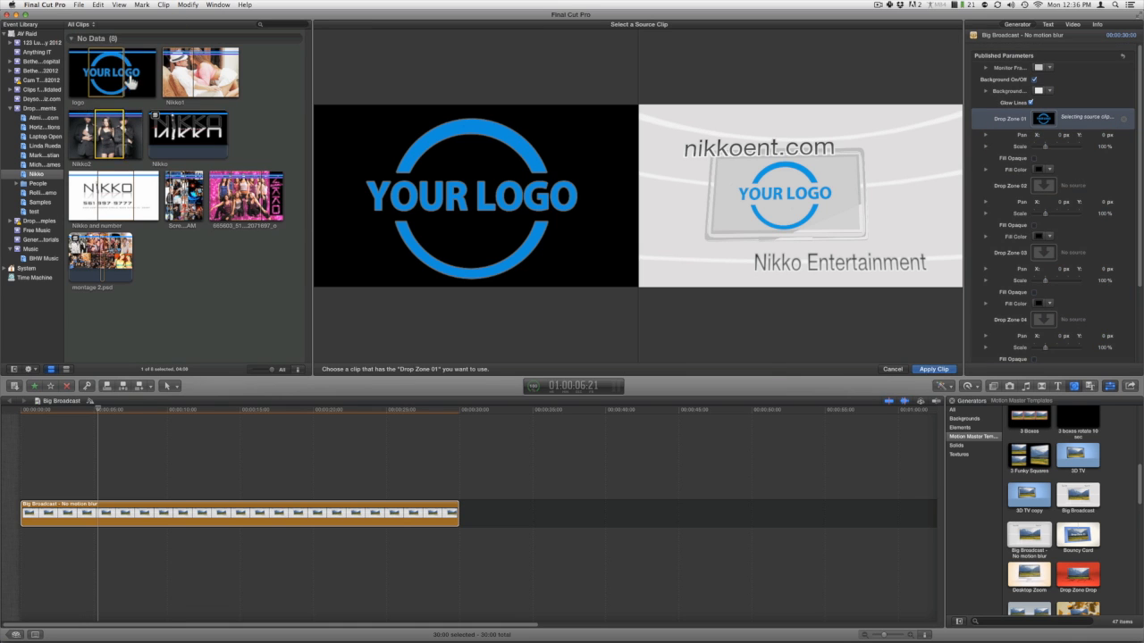
click(927, 369)
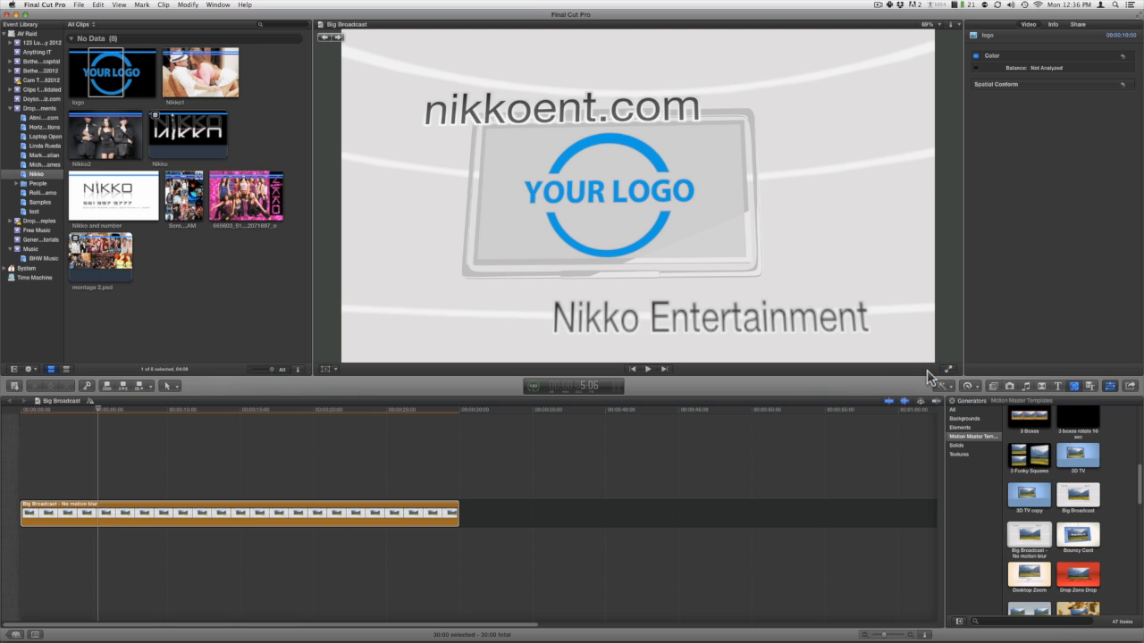
Reselect the Big Broadcast - No motion blur clip in the timeline and park the playhead at 5:04.
click(105, 515)
key(super+4)
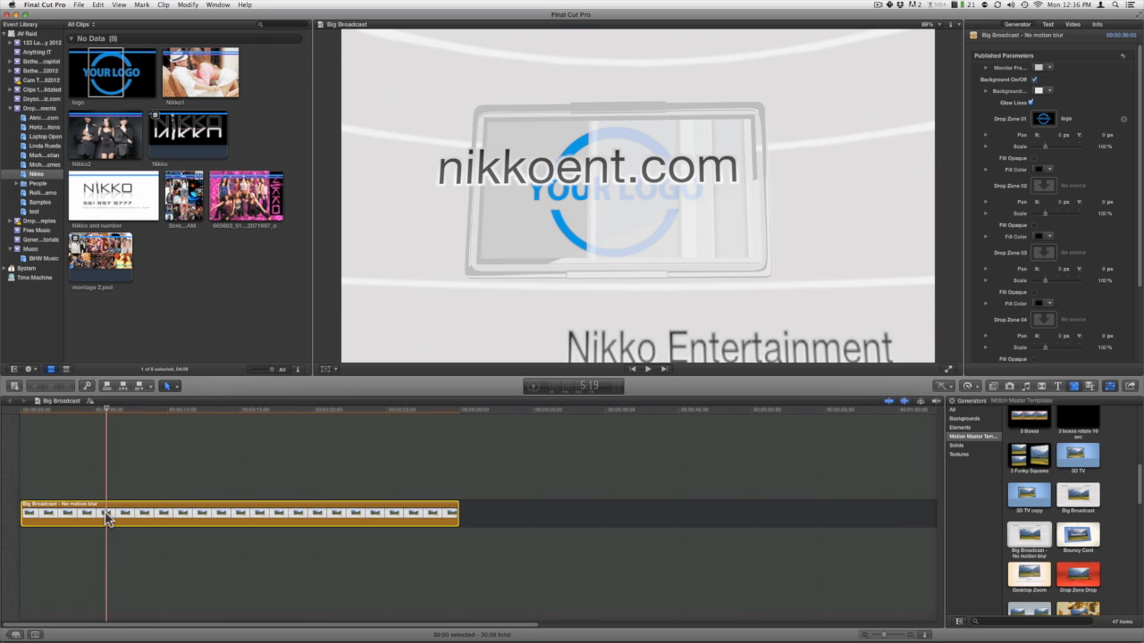
click(101, 411)
mouse_move(102, 411)
mouse_down()
mouse_move(128, 412)
mouse_move(97, 411)
mouse_up()
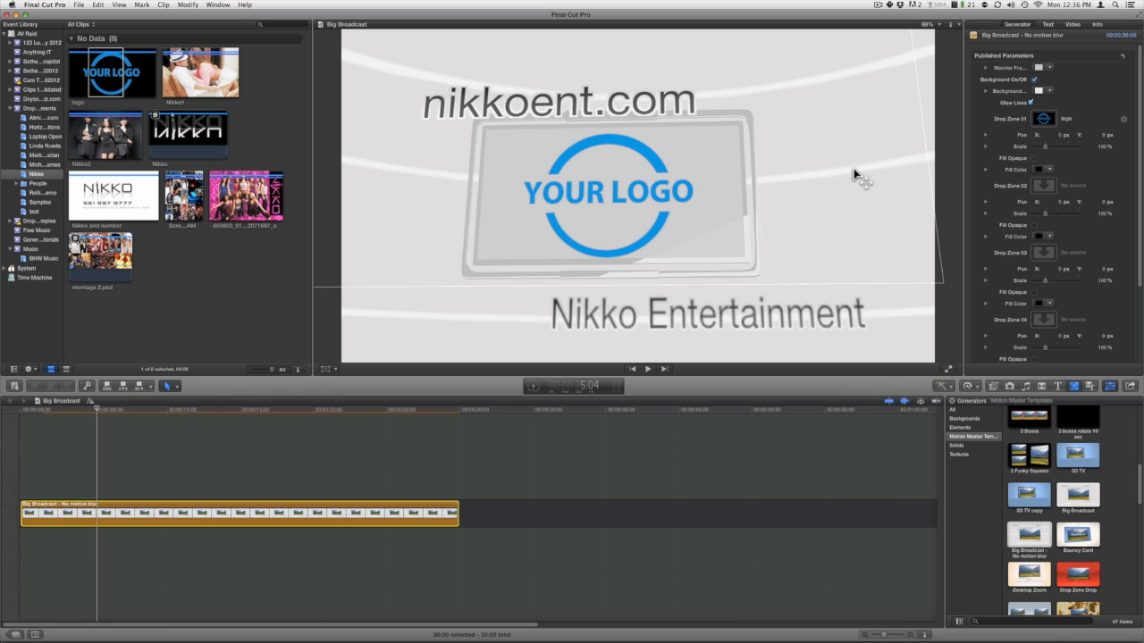
Try an opaque fill in light purple behind the logo in Drop Zone 01, and turn Fill Opaque back off.
click(1034, 158)
click(1037, 169)
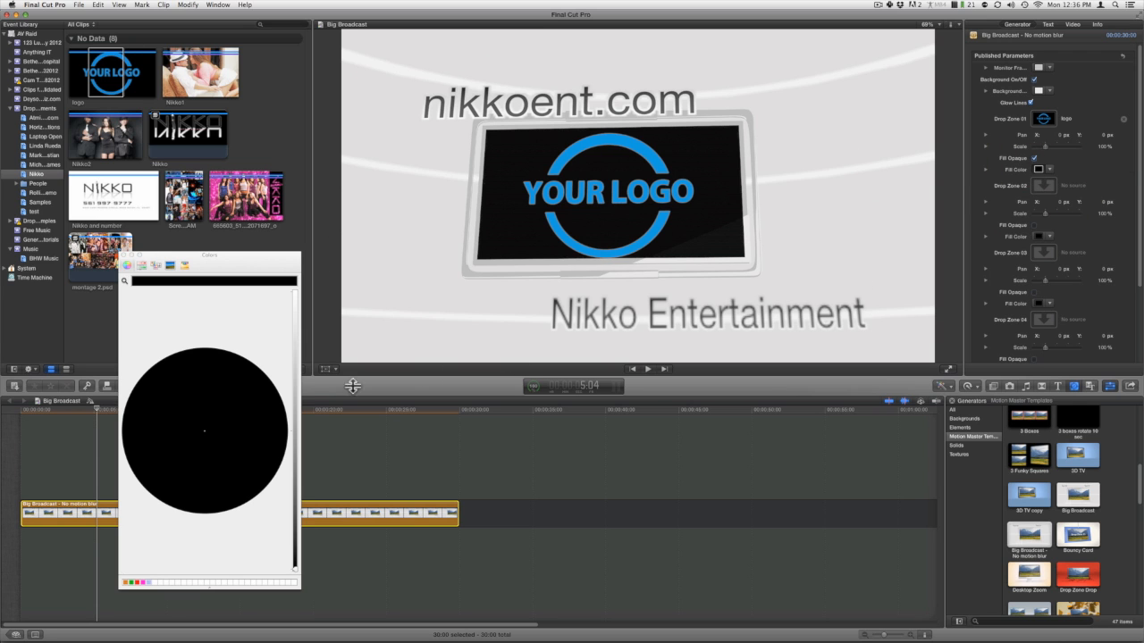
click(255, 417)
click(295, 386)
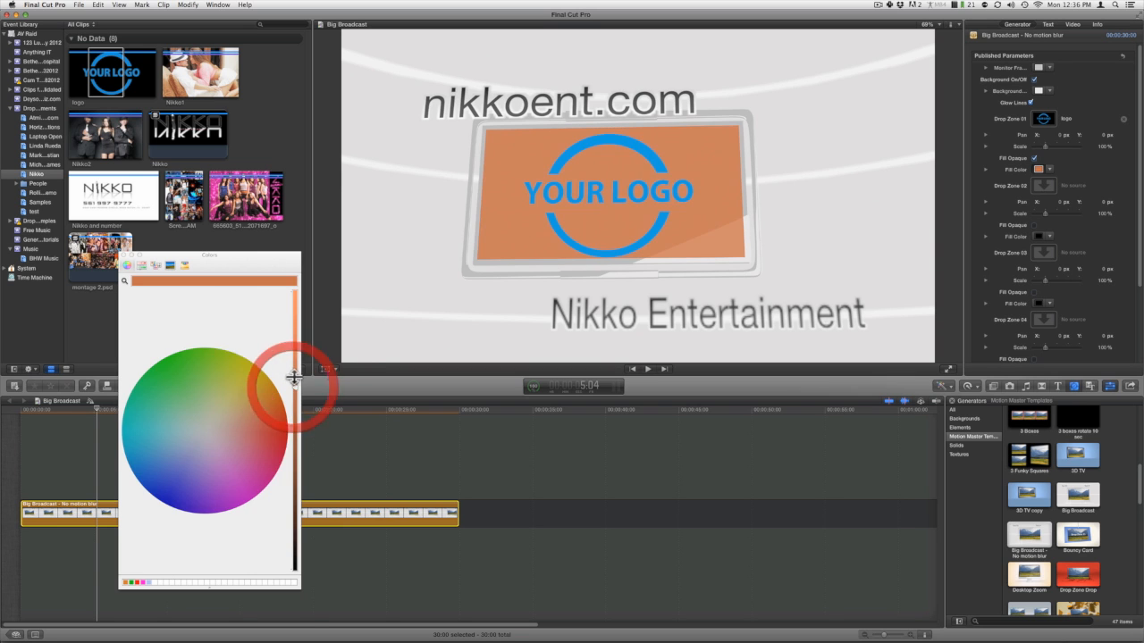
click(282, 439)
click(206, 447)
click(125, 255)
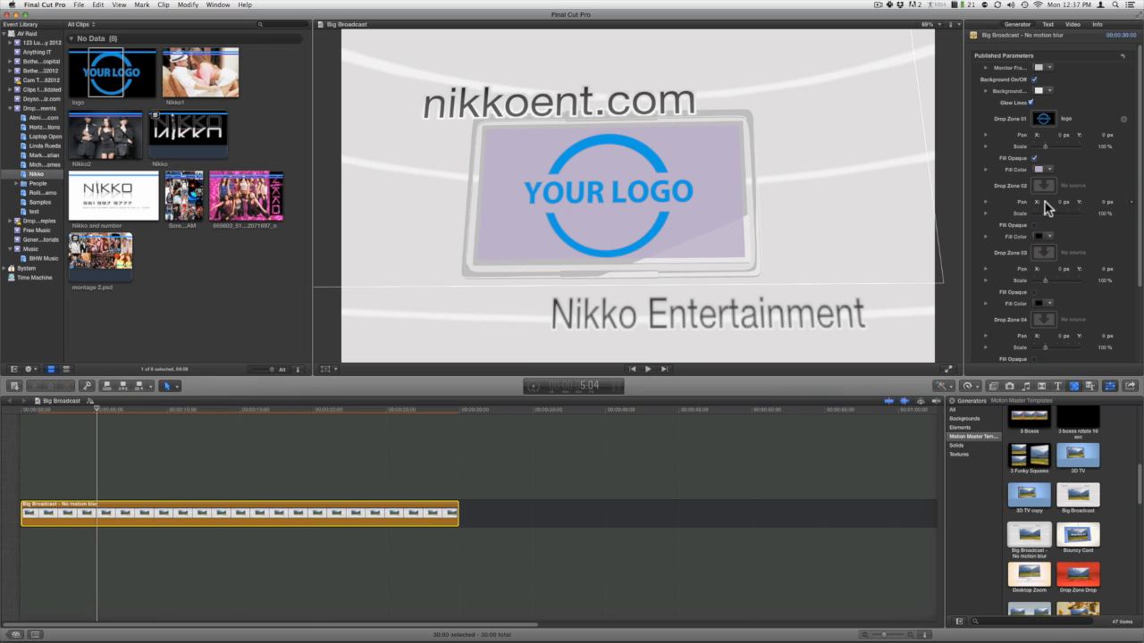
click(1033, 158)
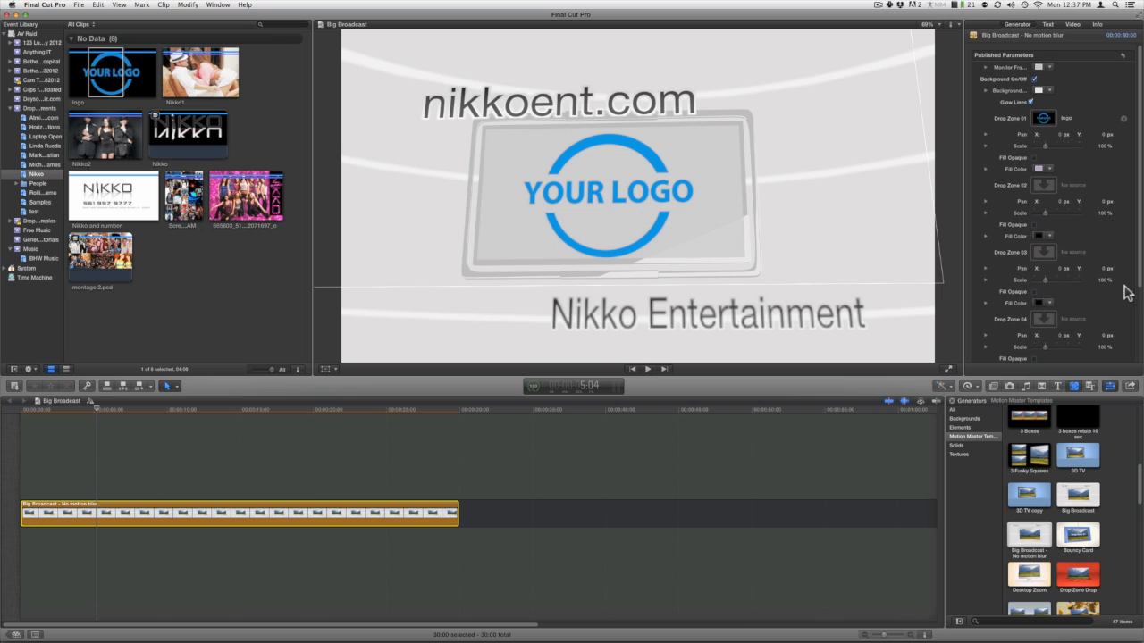
Set the generator's monitor background color to a coral red.
scroll(1128, 299, down, 5)
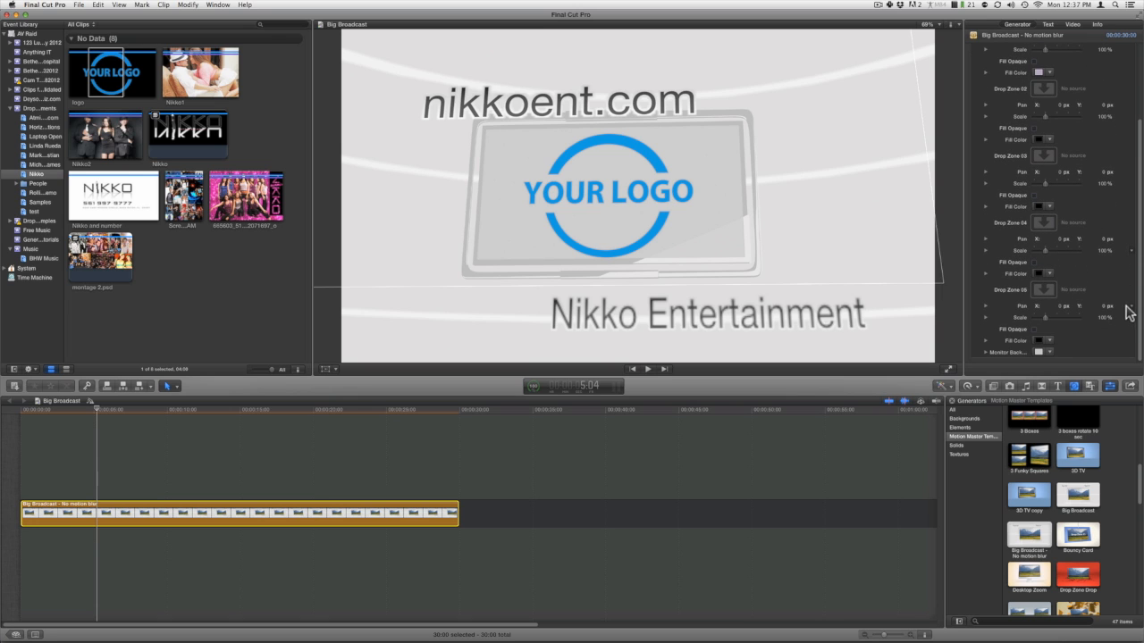
click(1037, 353)
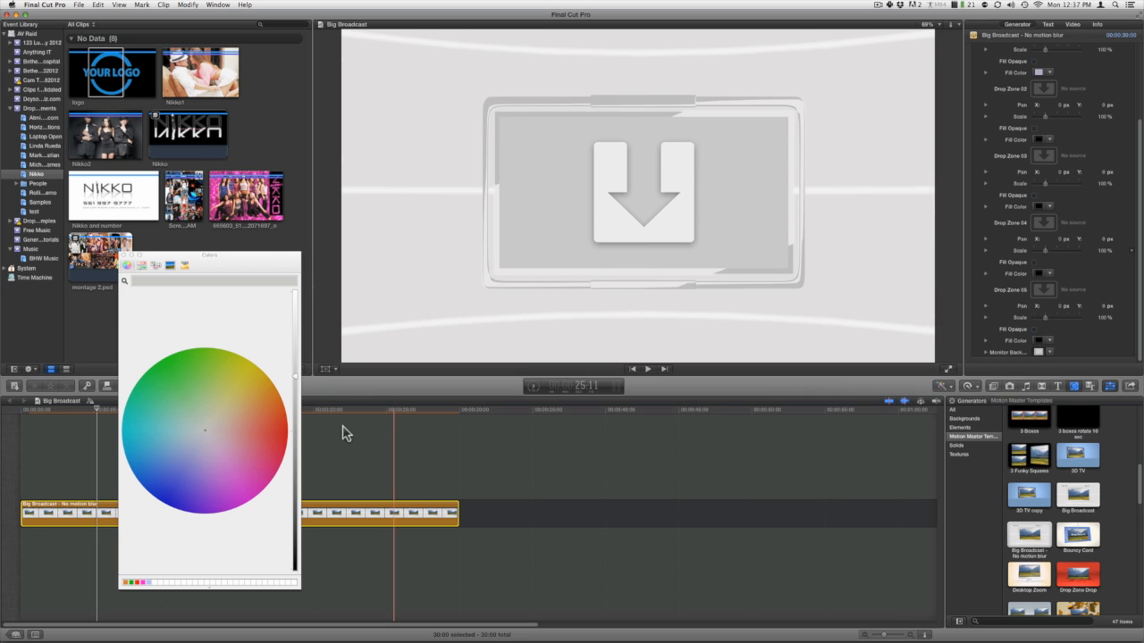
click(267, 435)
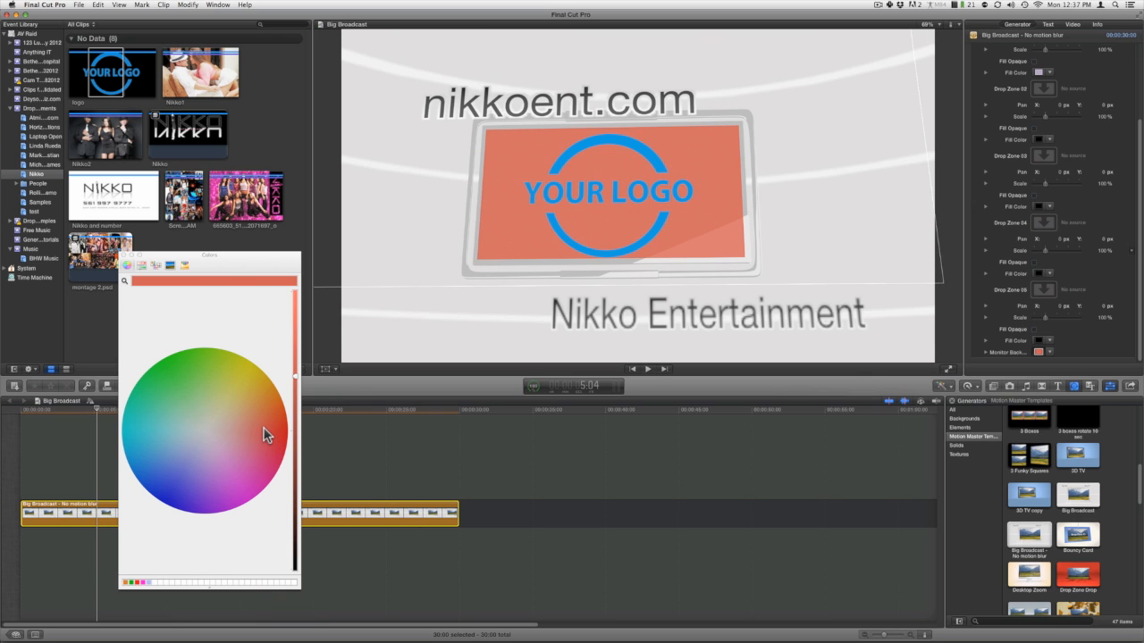
Change the generator's monitor background color to a light orange and close the color picker.
click(253, 412)
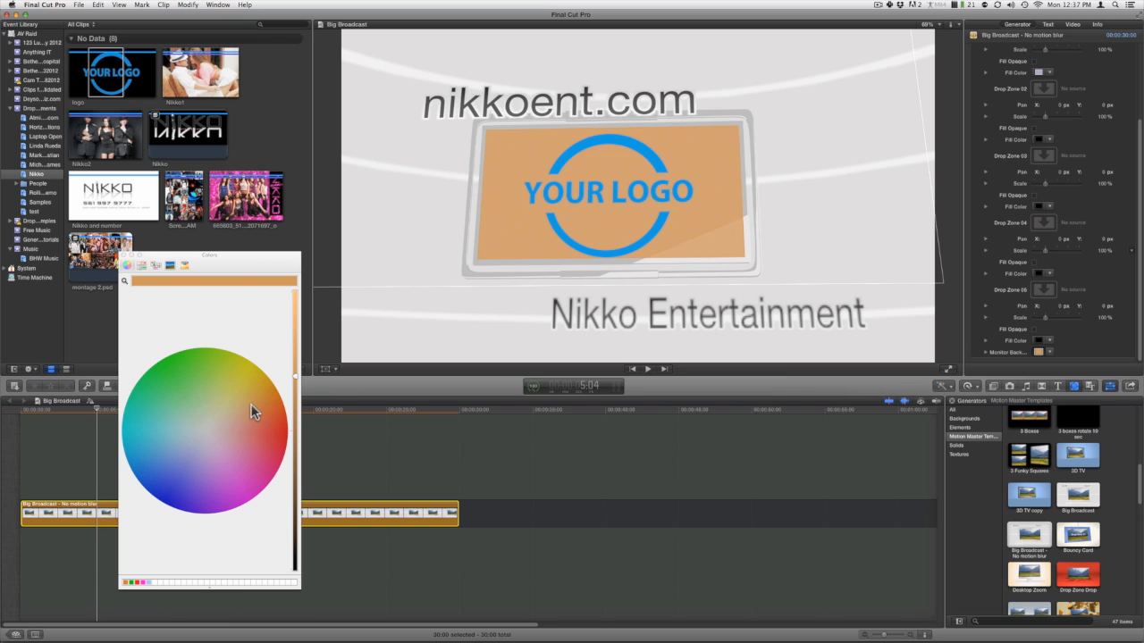
click(125, 257)
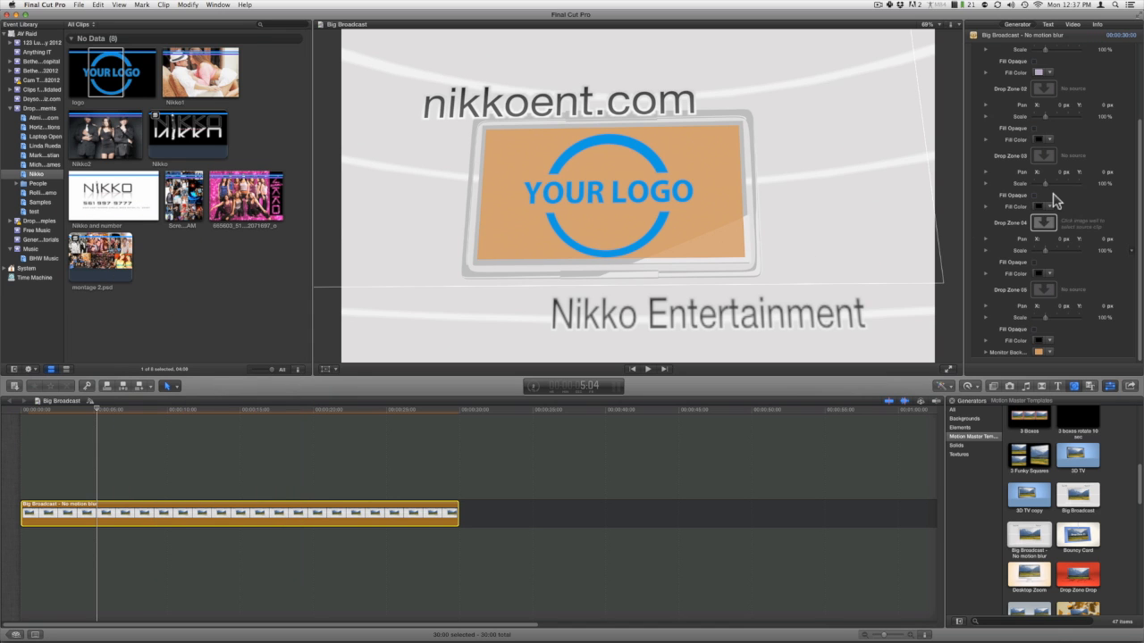
scroll(1055, 200, up, 2)
scroll(1055, 200, up, 3)
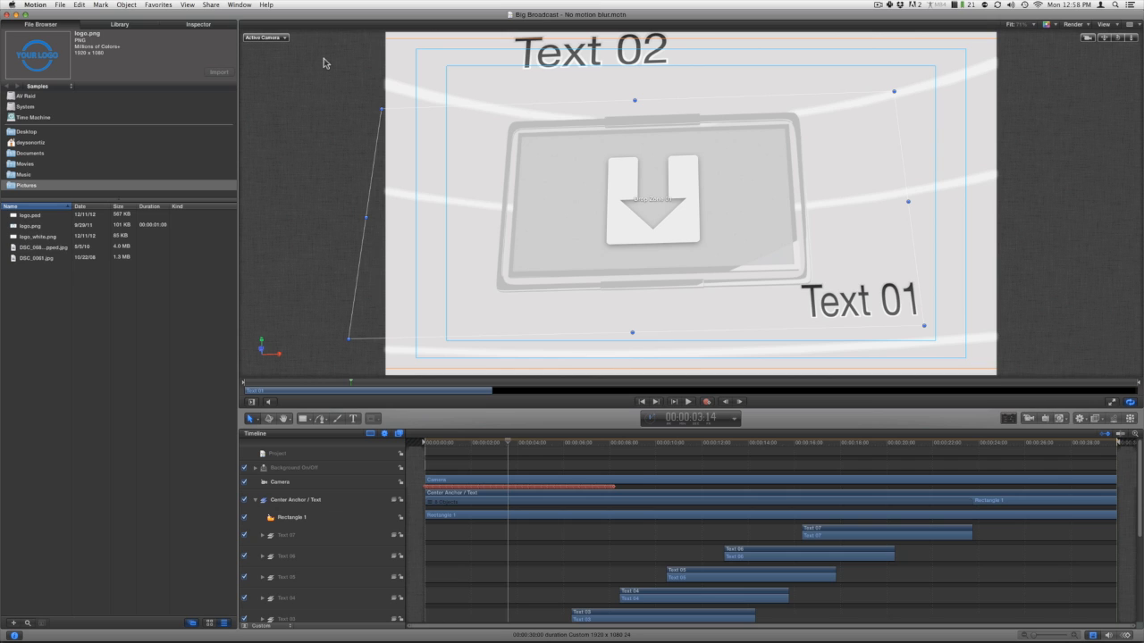
In Motion, open the Big Broadcast - No motion blur project from the Motion Master Templates under Final Cut Generators.
click(65, 5)
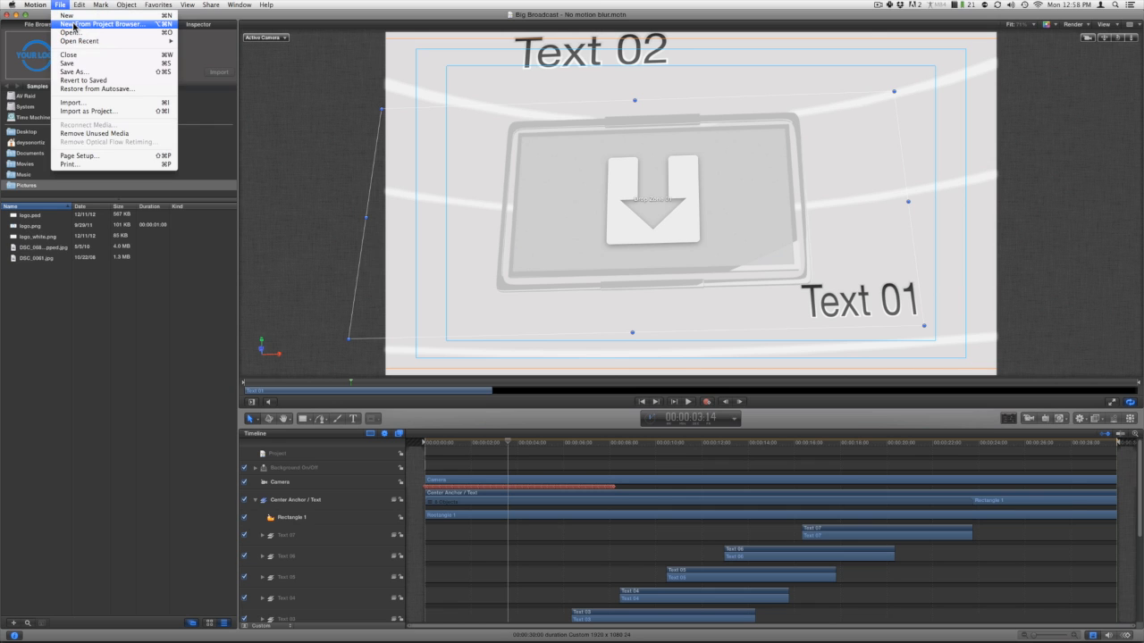
click(74, 27)
click(363, 108)
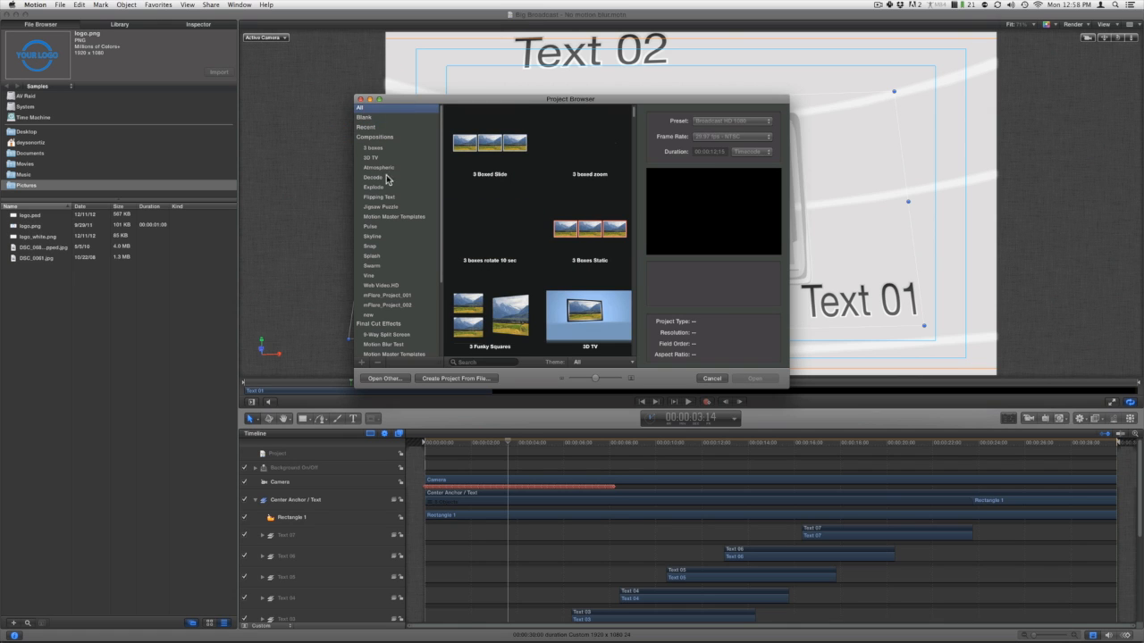
scroll(396, 247, down, 5)
scroll(402, 257, down, 1)
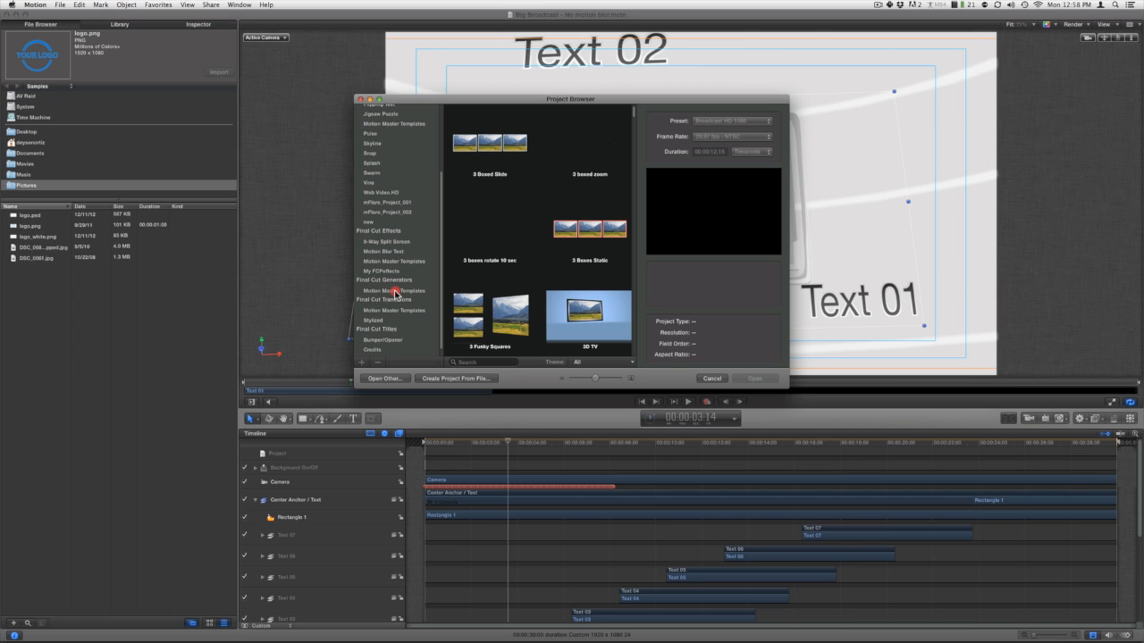
click(395, 291)
scroll(550, 284, down, 5)
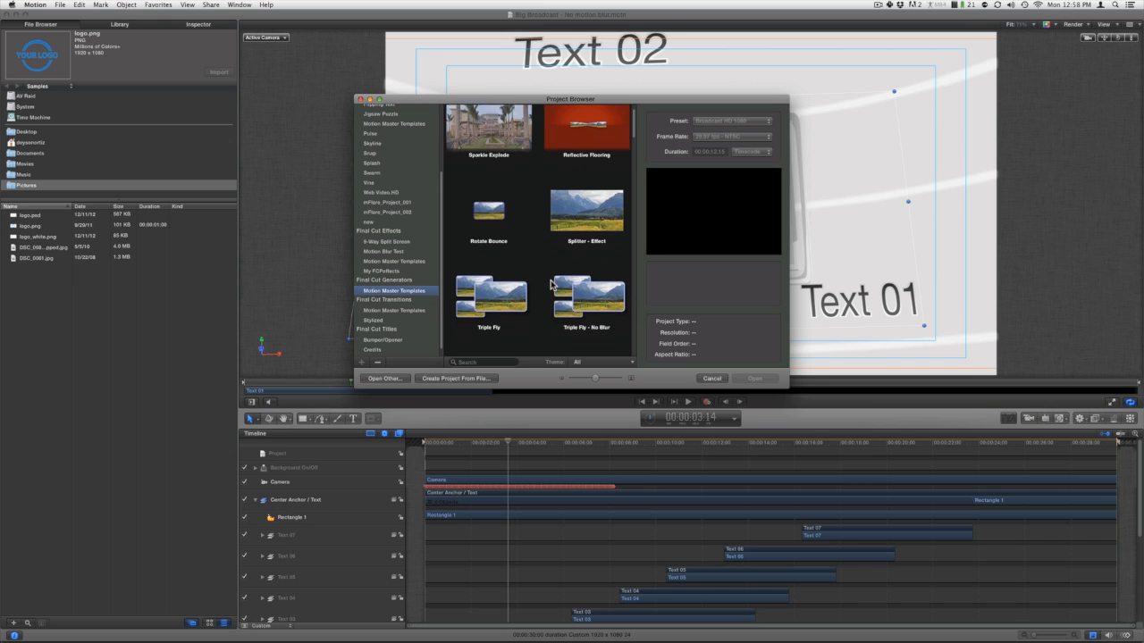
scroll(550, 284, down, 10)
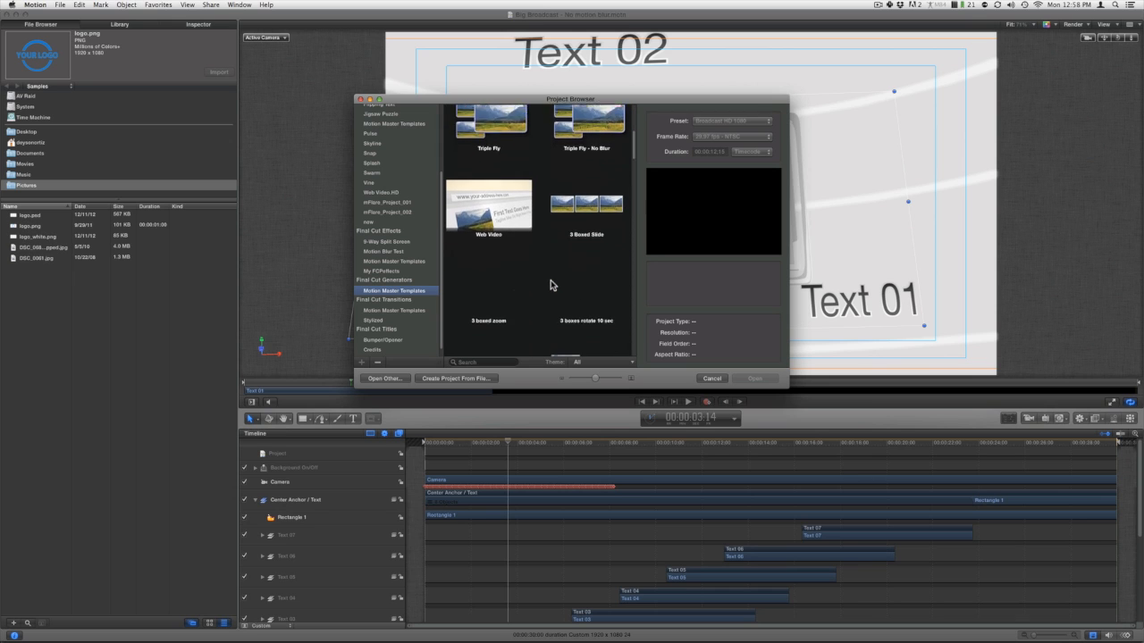
scroll(551, 284, down, 3)
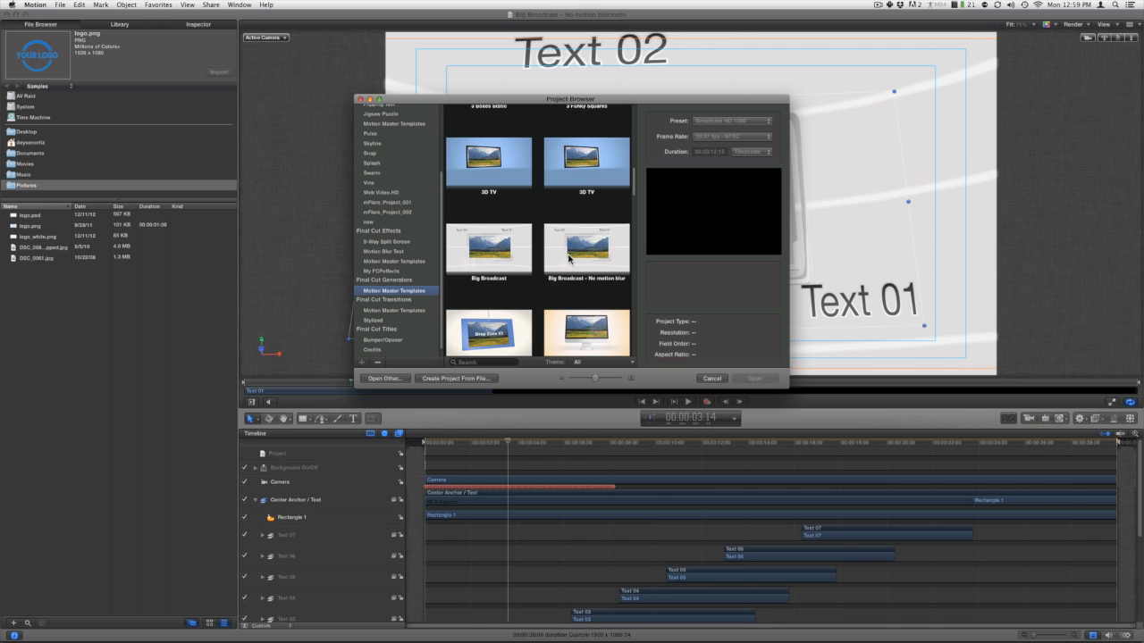
click(568, 258)
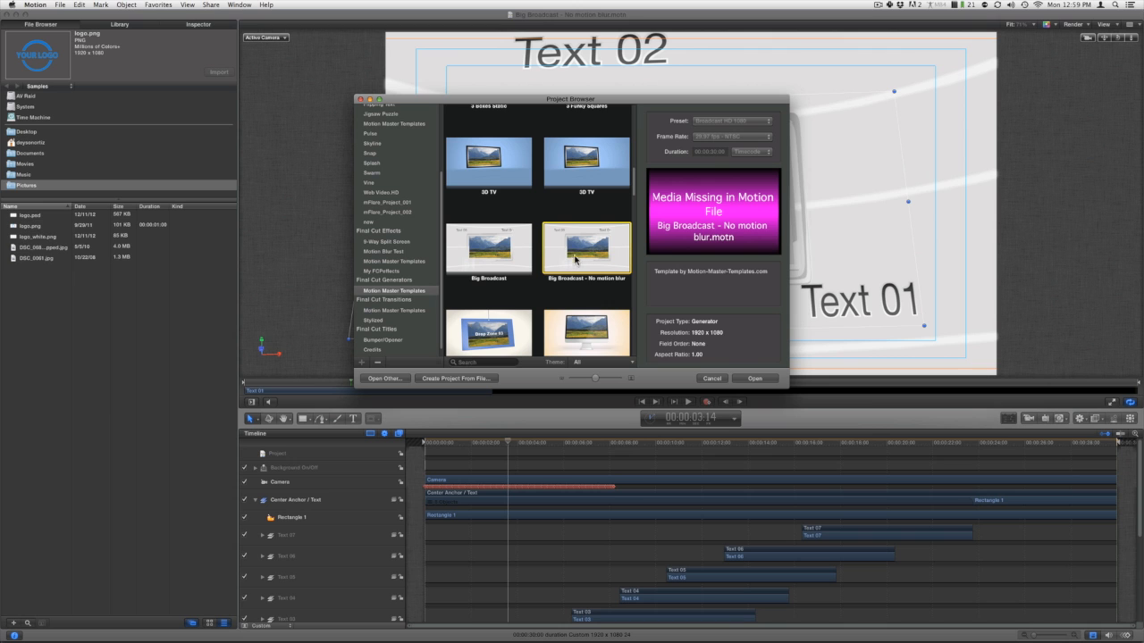
click(751, 380)
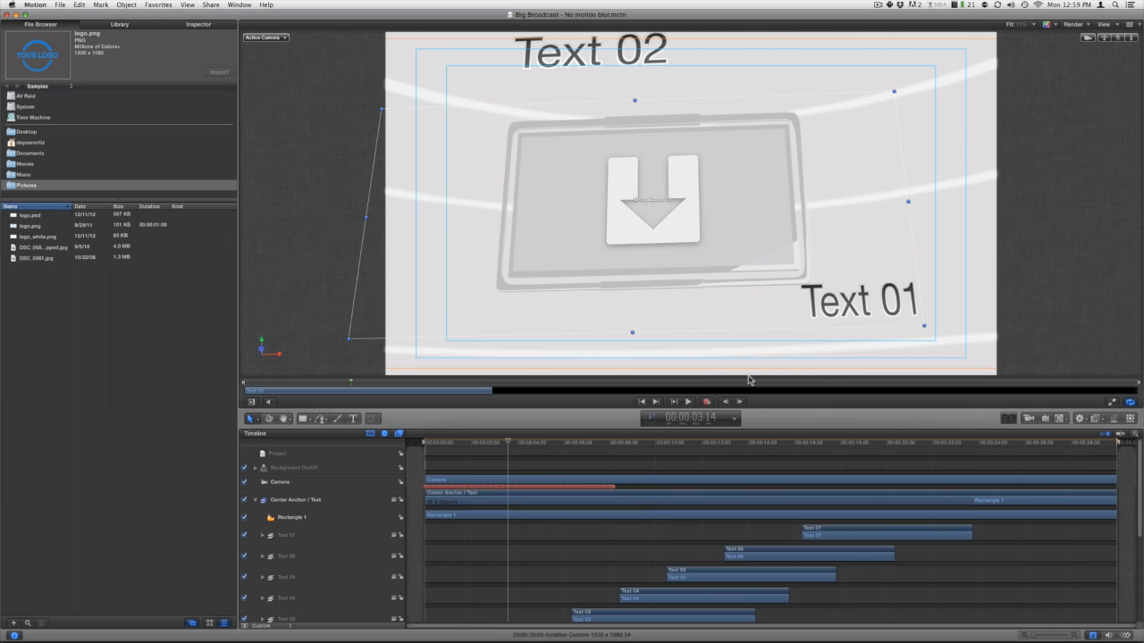
Hide the video timeline, show it again, and move the playhead to 00:00:04:01.
click(1096, 635)
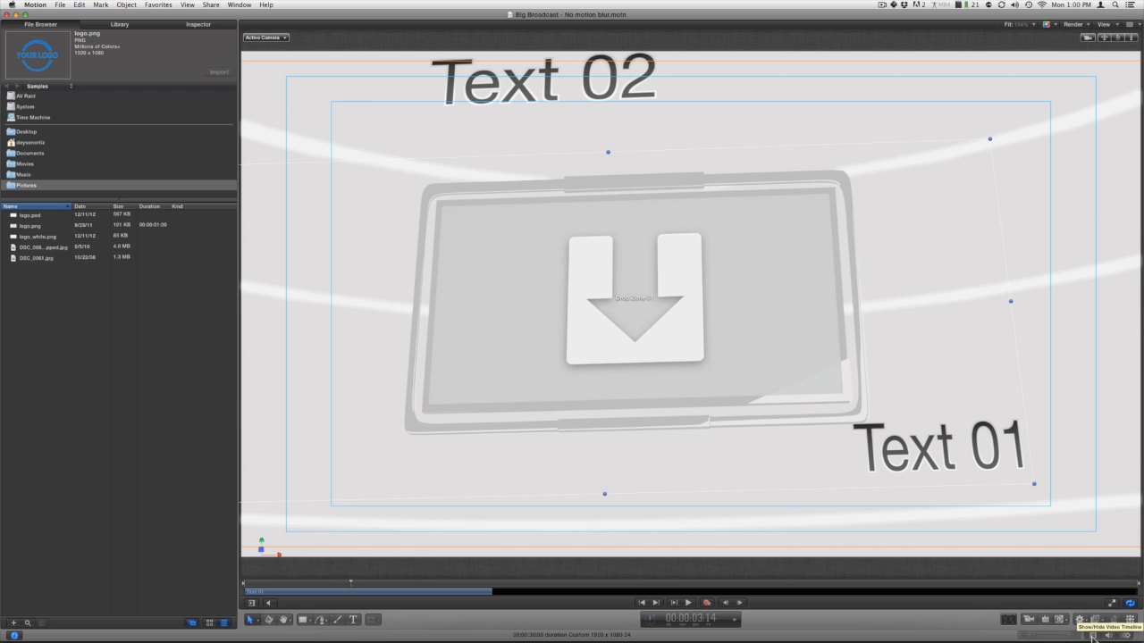
click(1092, 635)
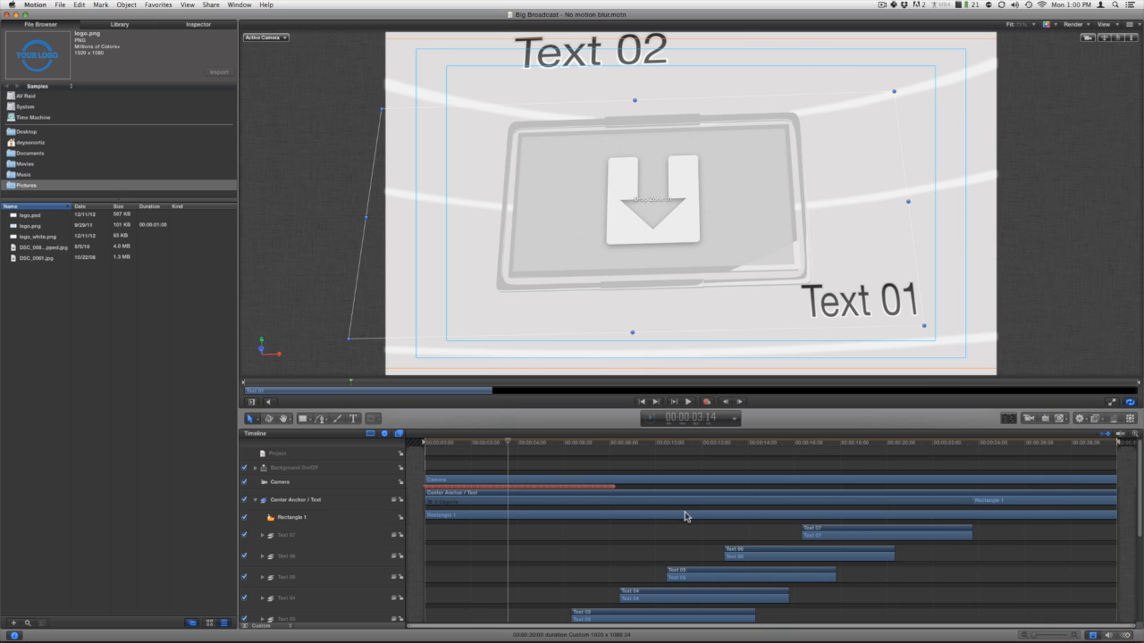
mouse_move(508, 443)
mouse_down()
mouse_move(537, 444)
mouse_move(508, 444)
mouse_move(519, 444)
mouse_up()
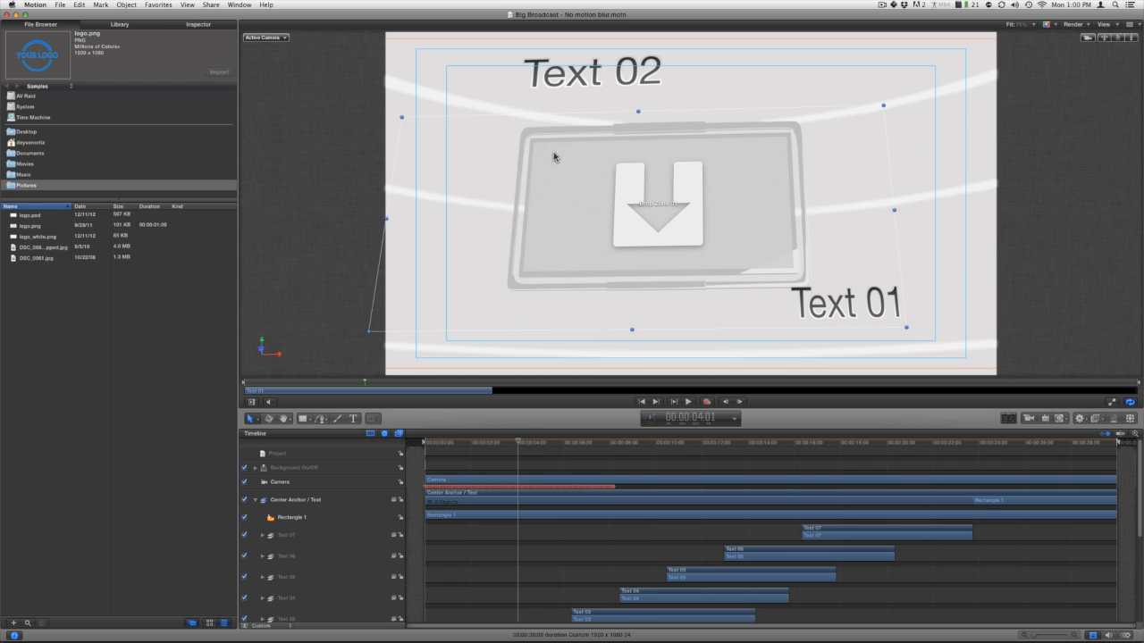
Replace the placeholder wording of Text 02 with nikkoent.com.
click(353, 420)
click(545, 81)
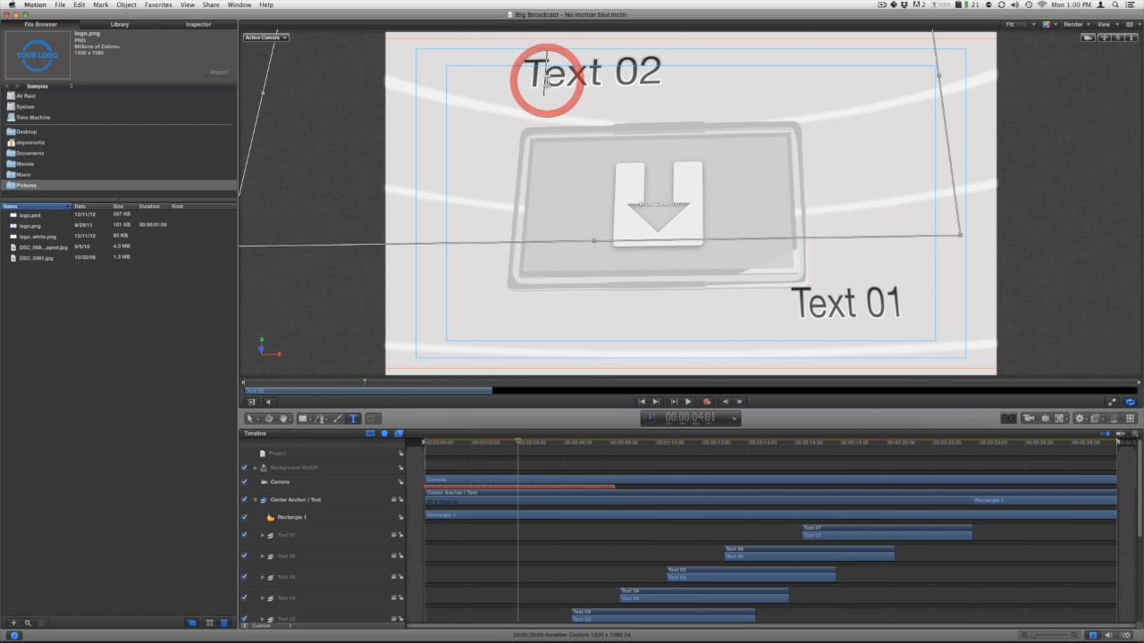
triple_click(544, 79)
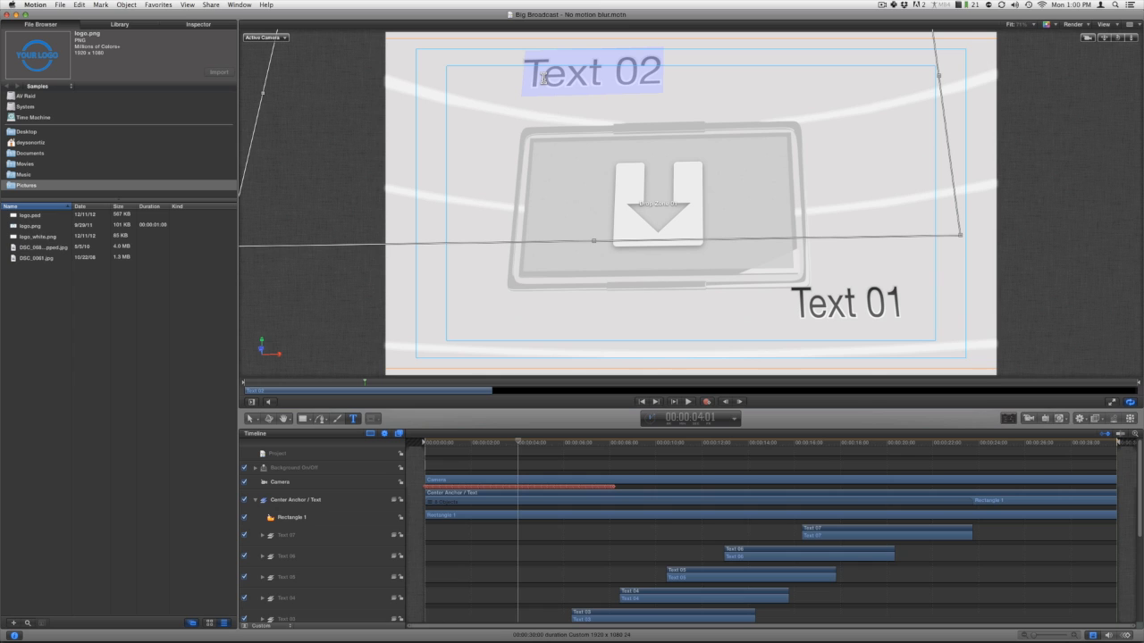
click(204, 25)
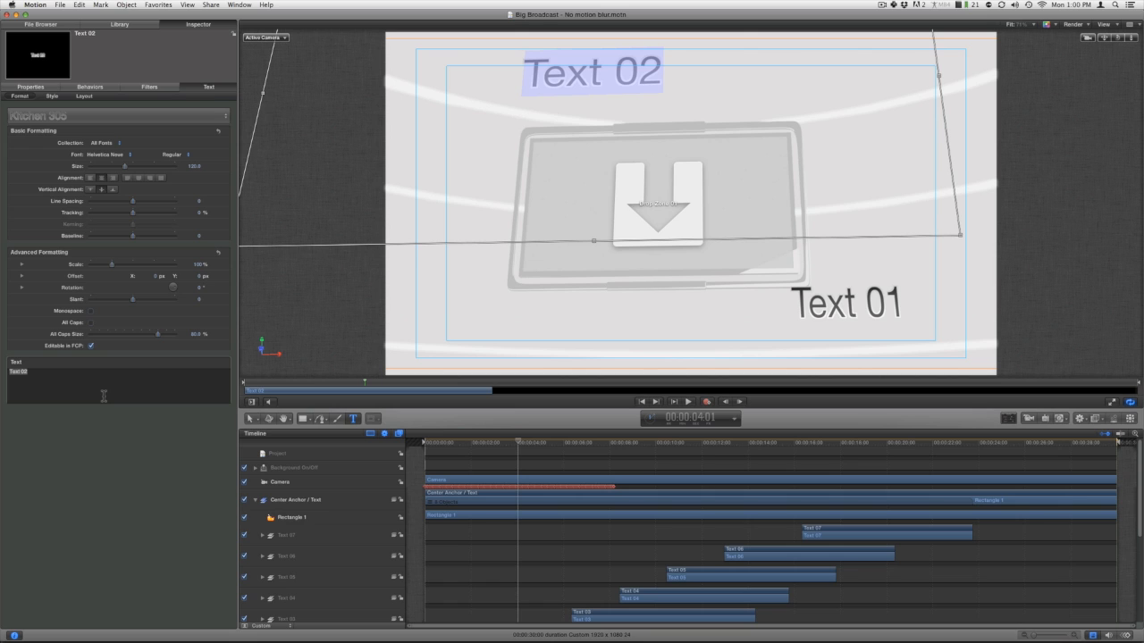
click(75, 384)
drag(39, 377, 3, 368)
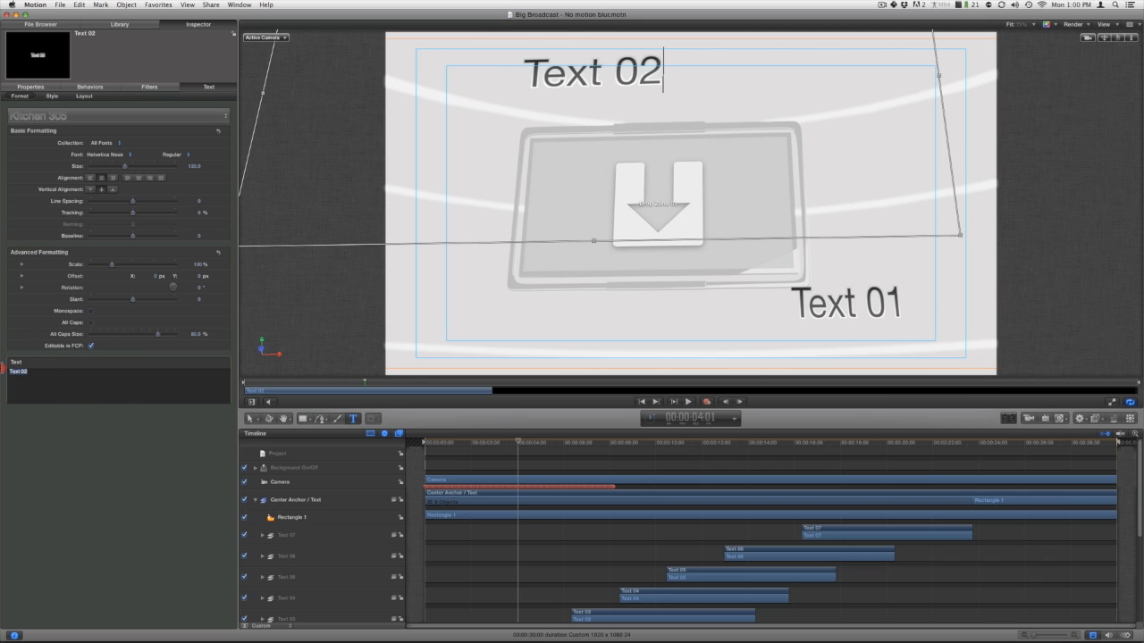
text(nikkoent.com)
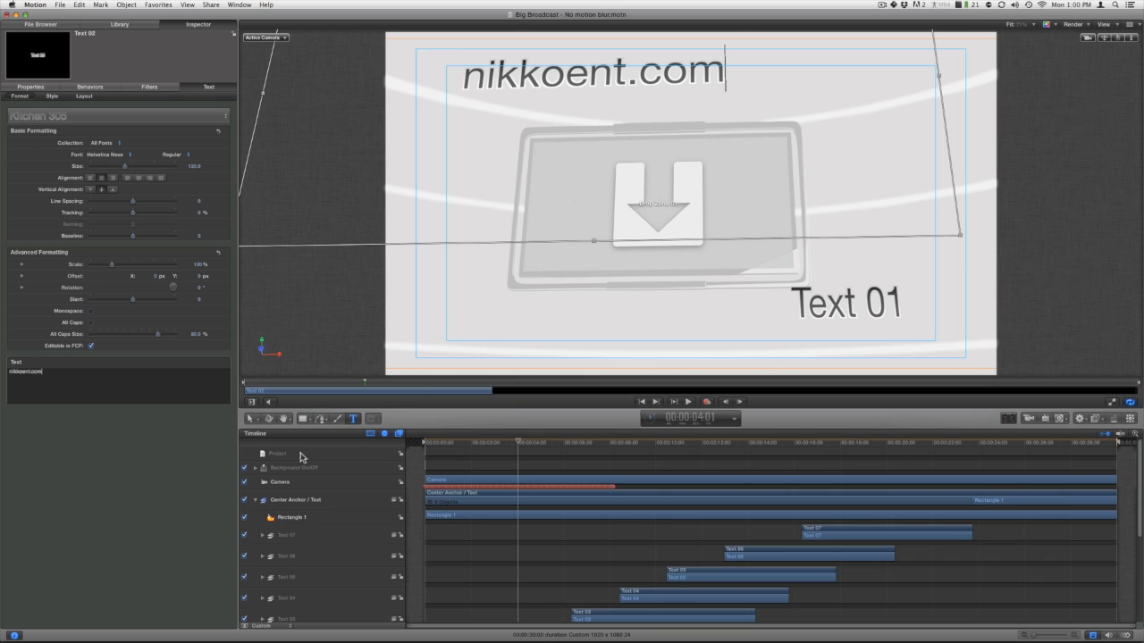
Fill Drop Zone 01 on the monitor with logo.png from the Pictures folder.
click(36, 24)
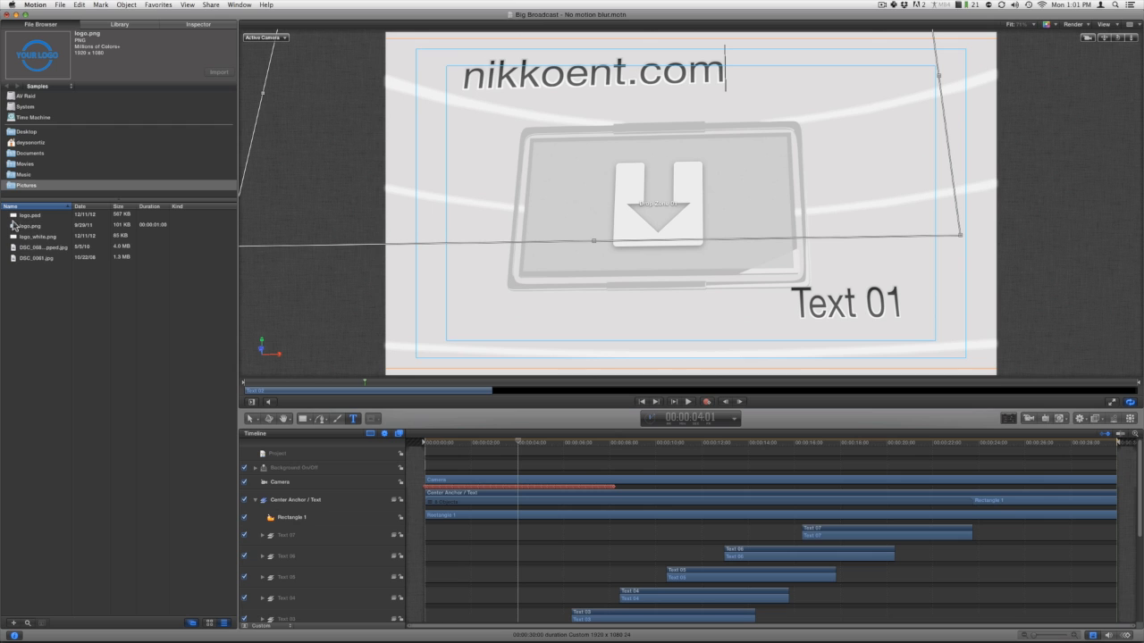
drag(13, 226, 628, 218)
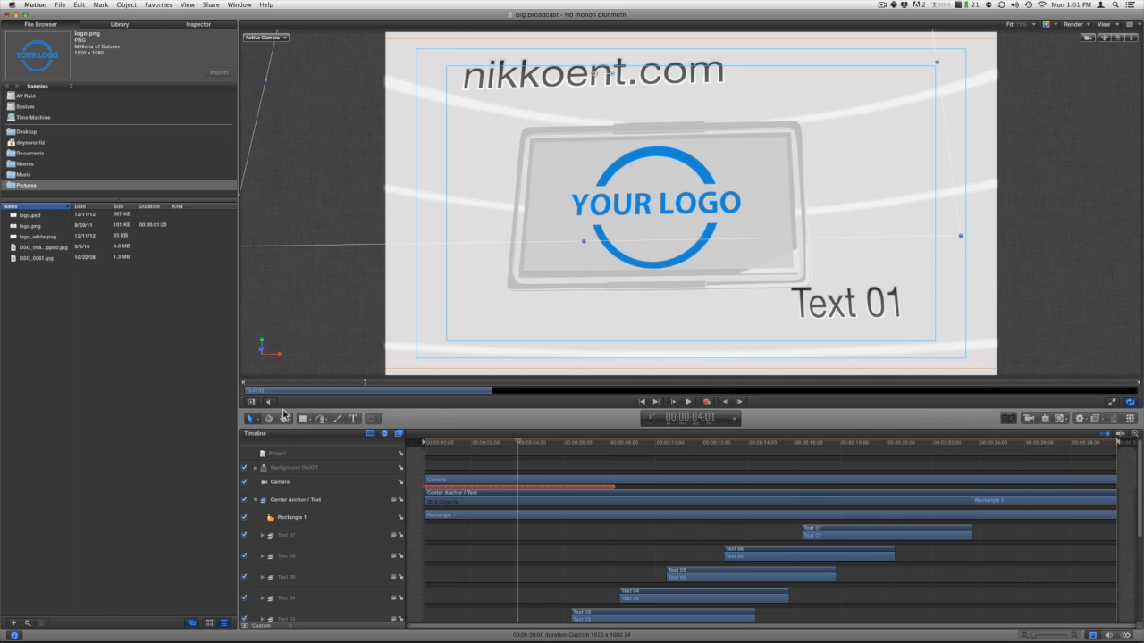
Set the project's published Monitor Frame Color to red, and switch the background off and back on.
click(276, 456)
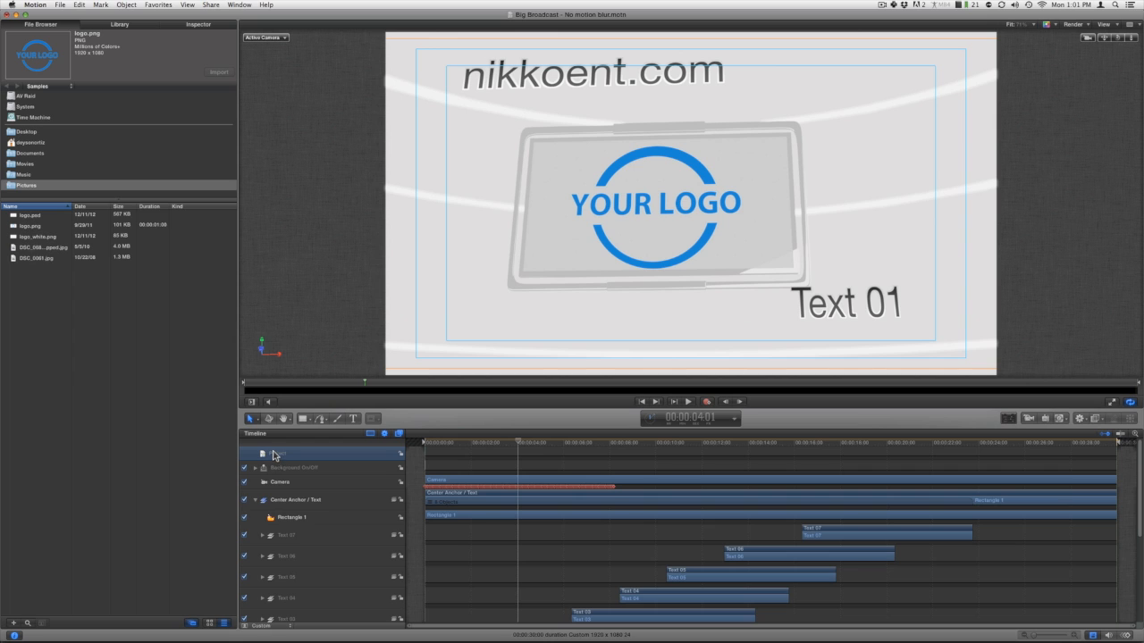
click(205, 25)
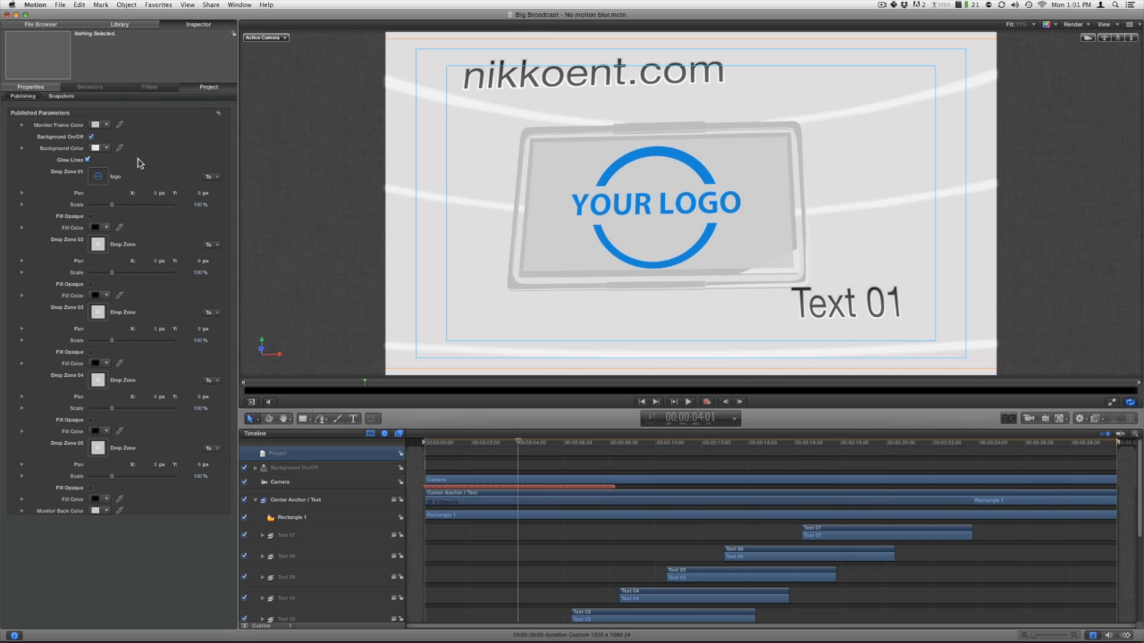
click(95, 128)
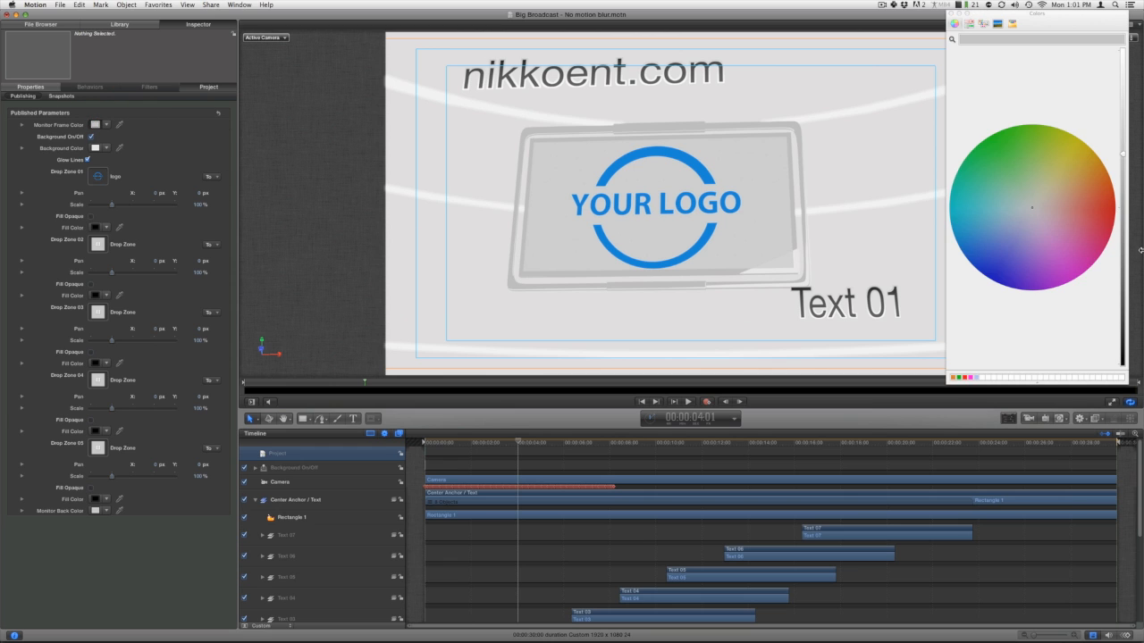
click(1111, 223)
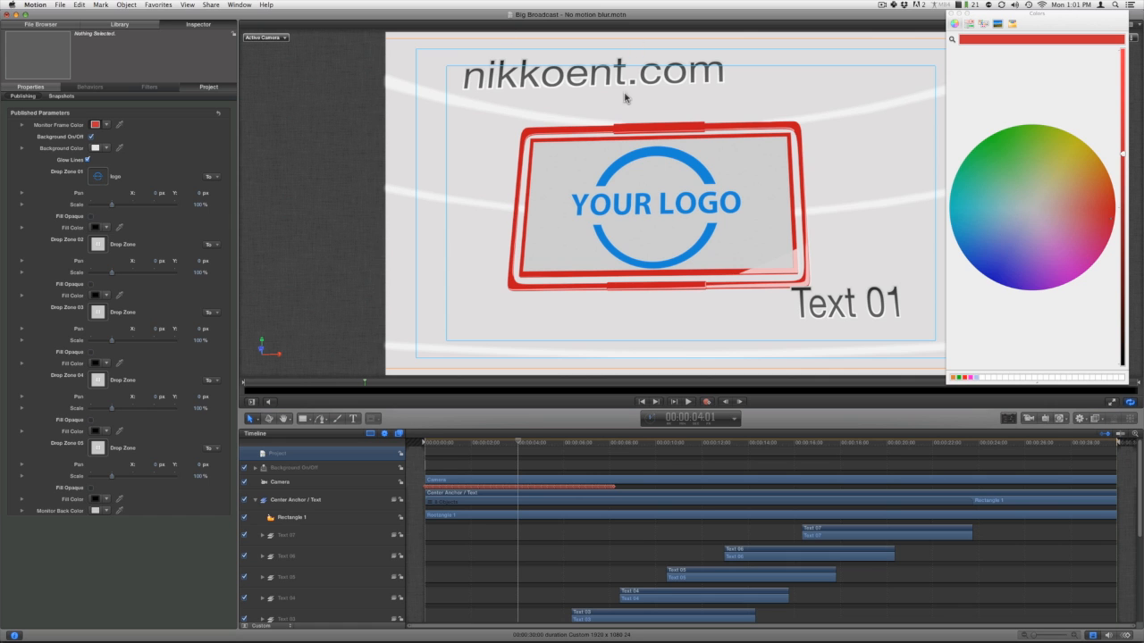
click(91, 138)
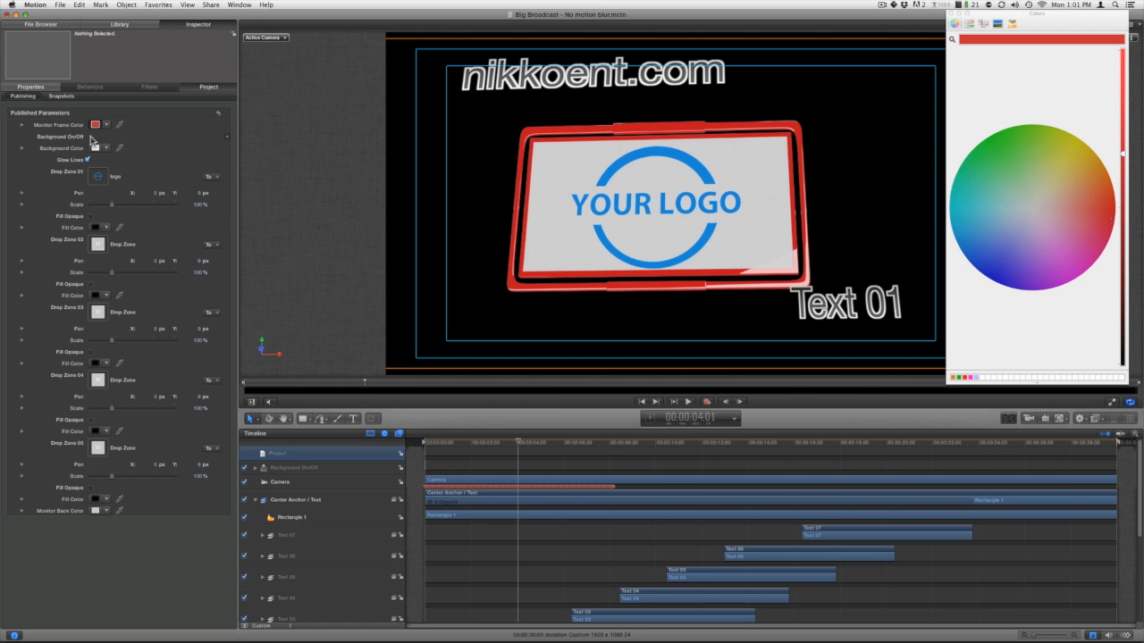
click(90, 137)
Set the Background Color to a dark maroon, and turn Glow Lines off and back on.
click(98, 148)
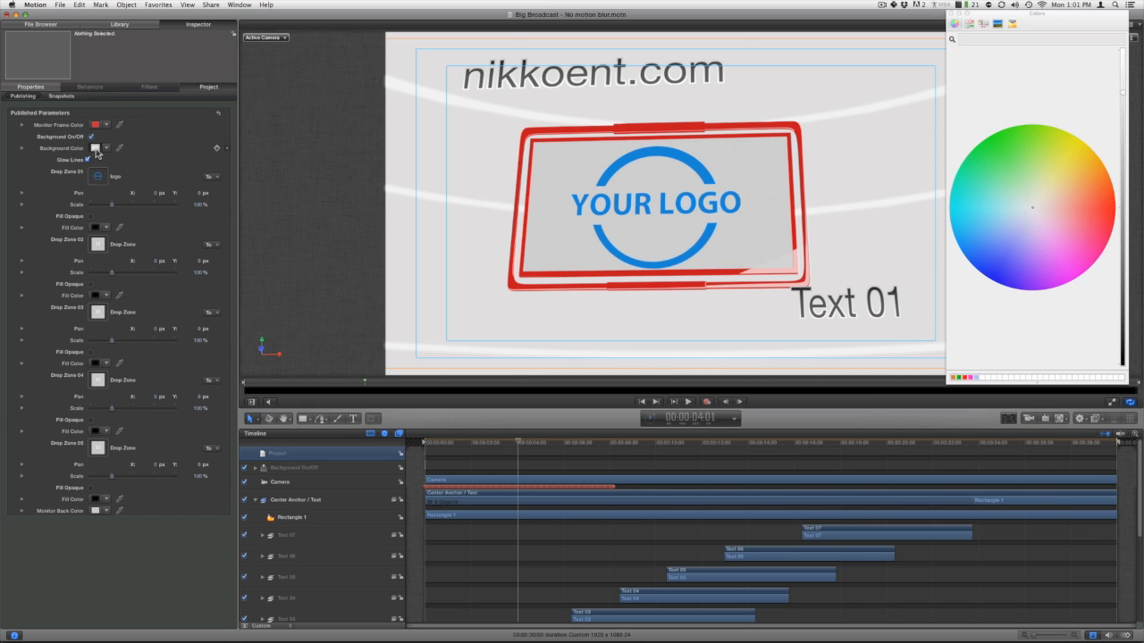
drag(1112, 222, 1104, 234)
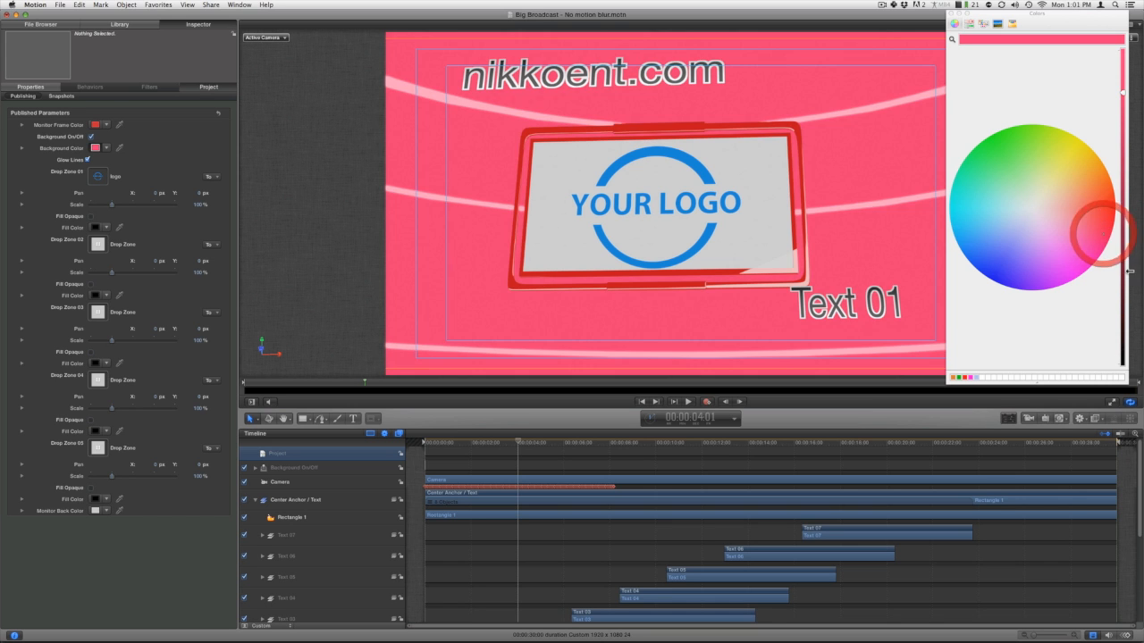
drag(1130, 272, 1123, 307)
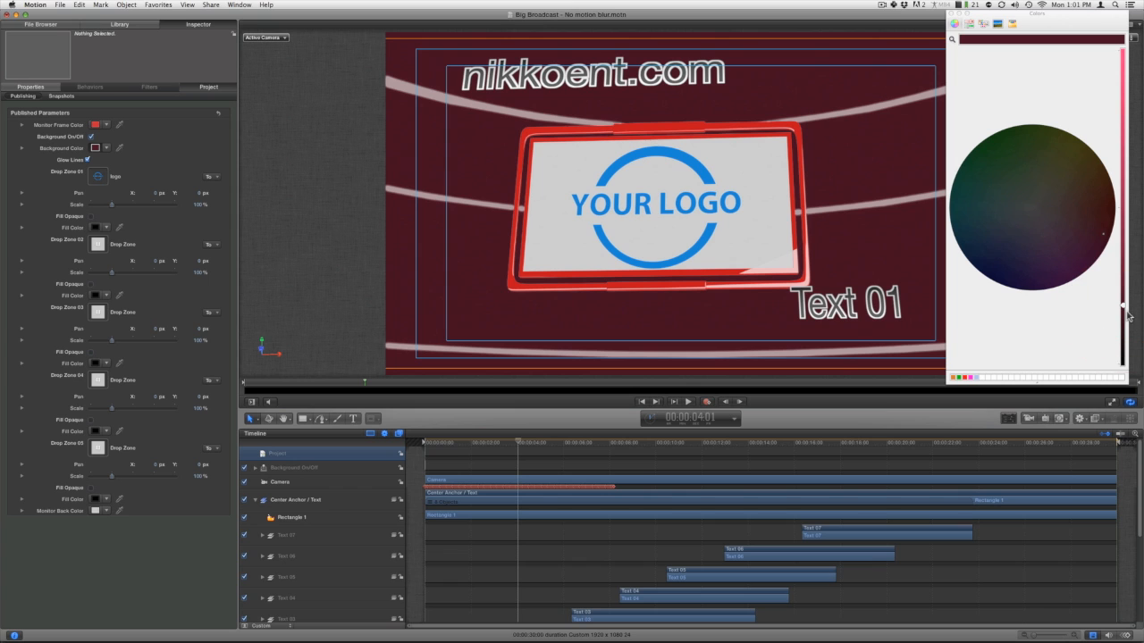
click(89, 160)
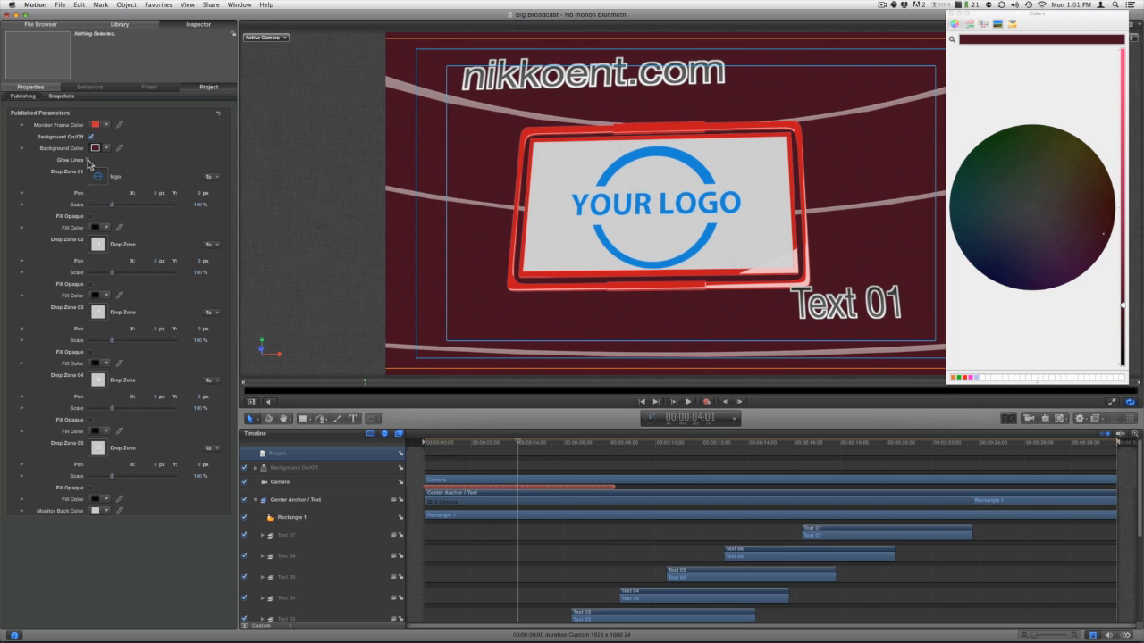
click(90, 161)
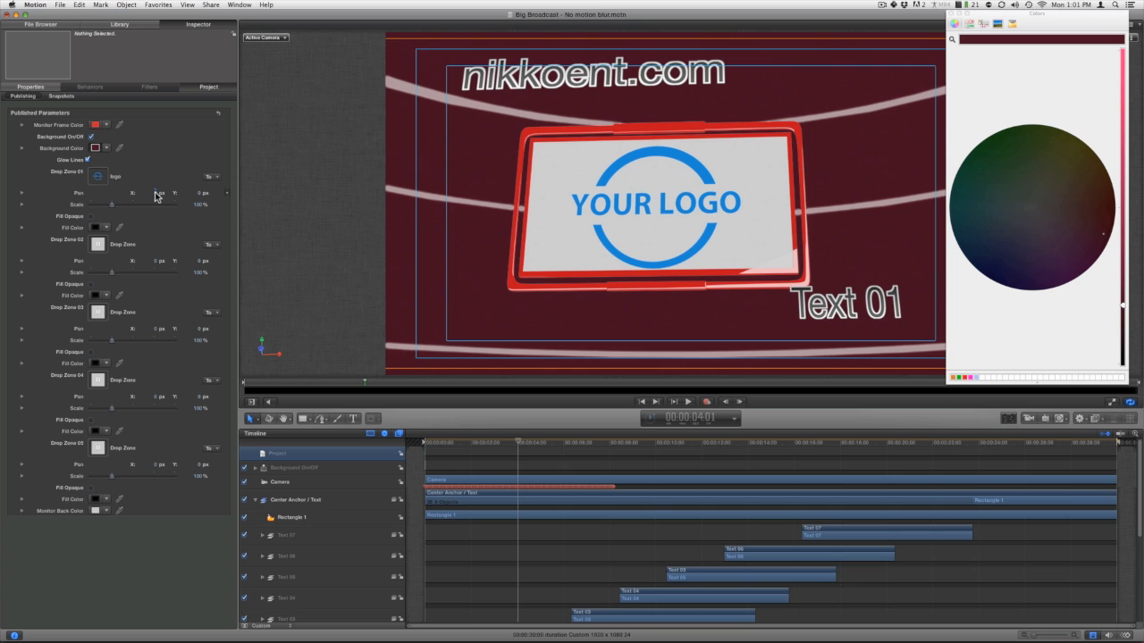
Scale the logo in Drop Zone 01 down to about 89%, undoing the trial adjustments.
drag(156, 195, 110, 208)
key(super+z)
key(super+z)
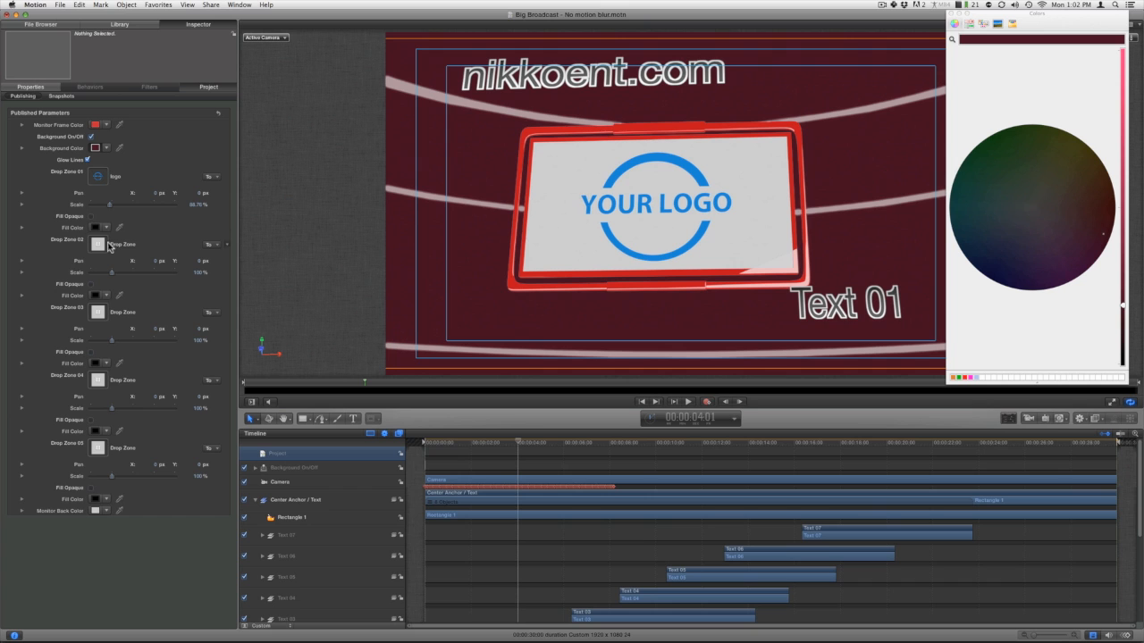
Turn on Fill Opaque for Drop Zone 01 and set its Fill Color to a dark gold.
click(91, 217)
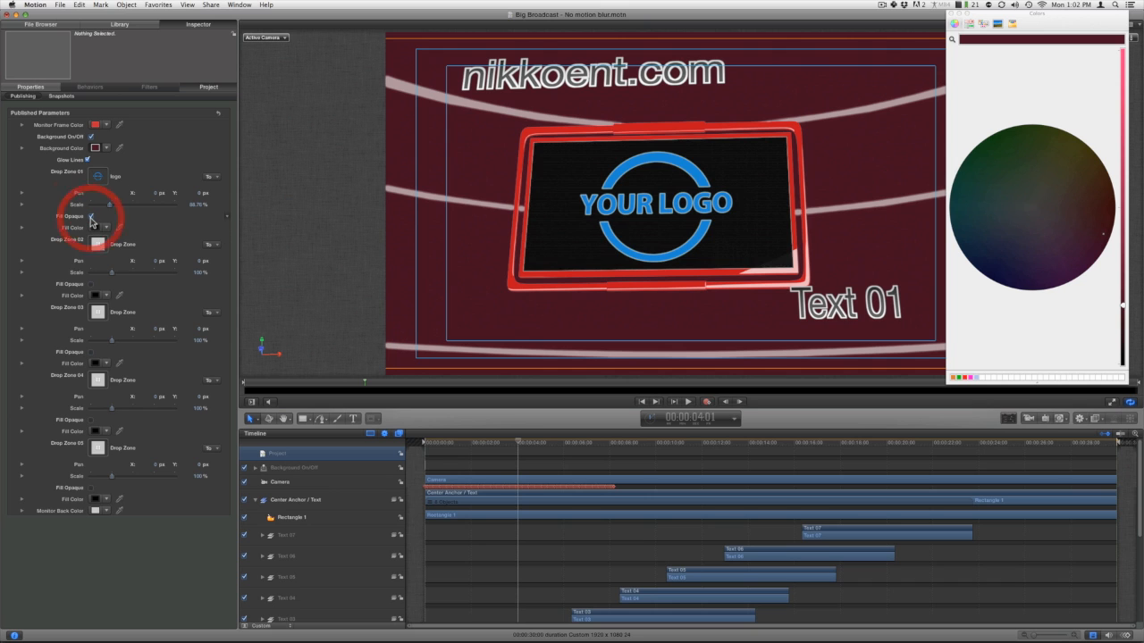
click(96, 227)
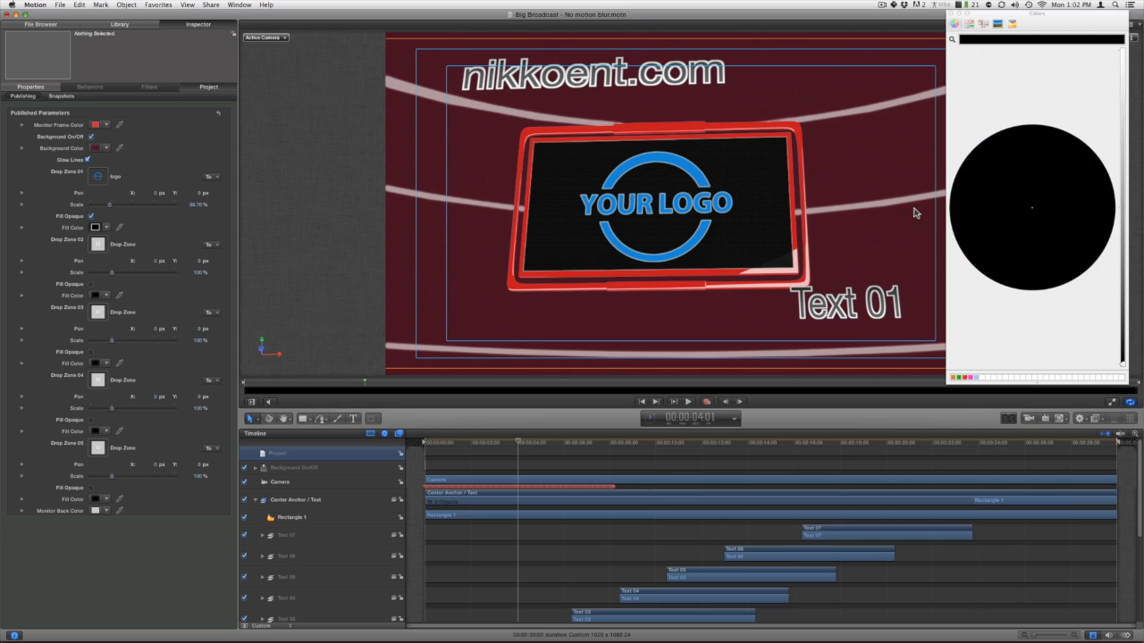
click(1086, 158)
drag(1121, 189, 1123, 268)
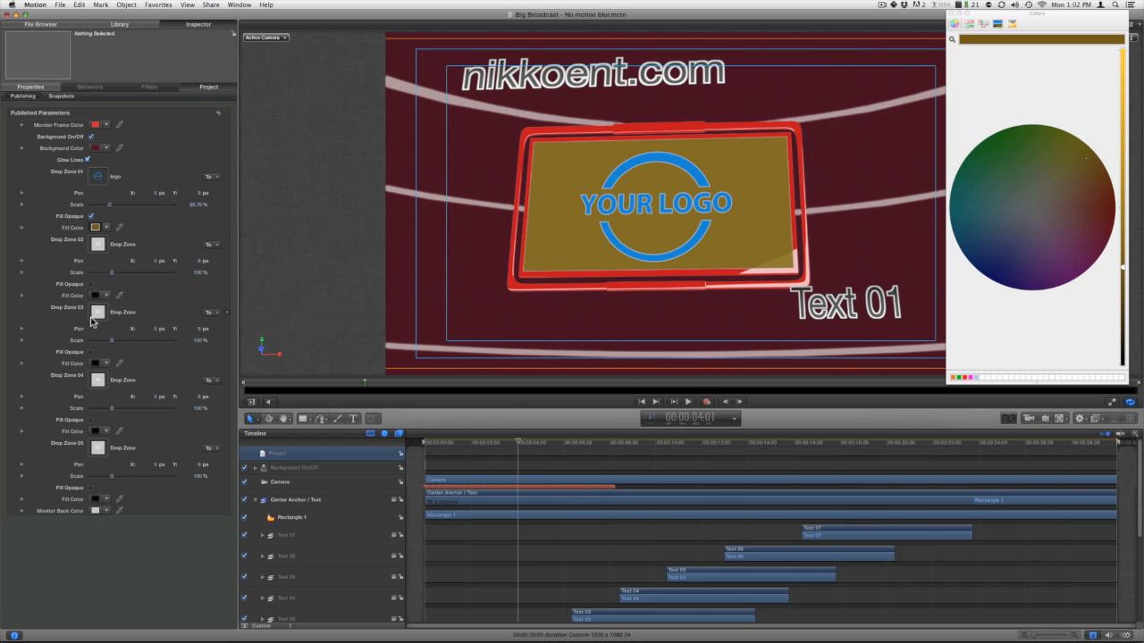
Turn off Fill Opaque for Drop Zone 01 and change the Monitor Back Color, trying gold before settling on a light red.
click(91, 217)
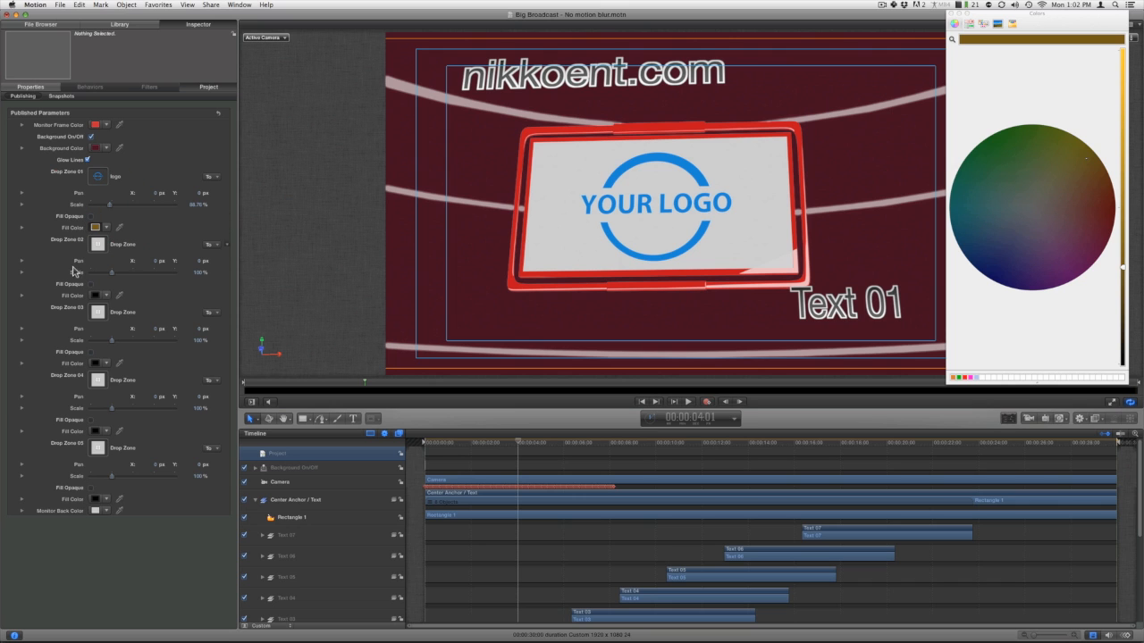
click(95, 511)
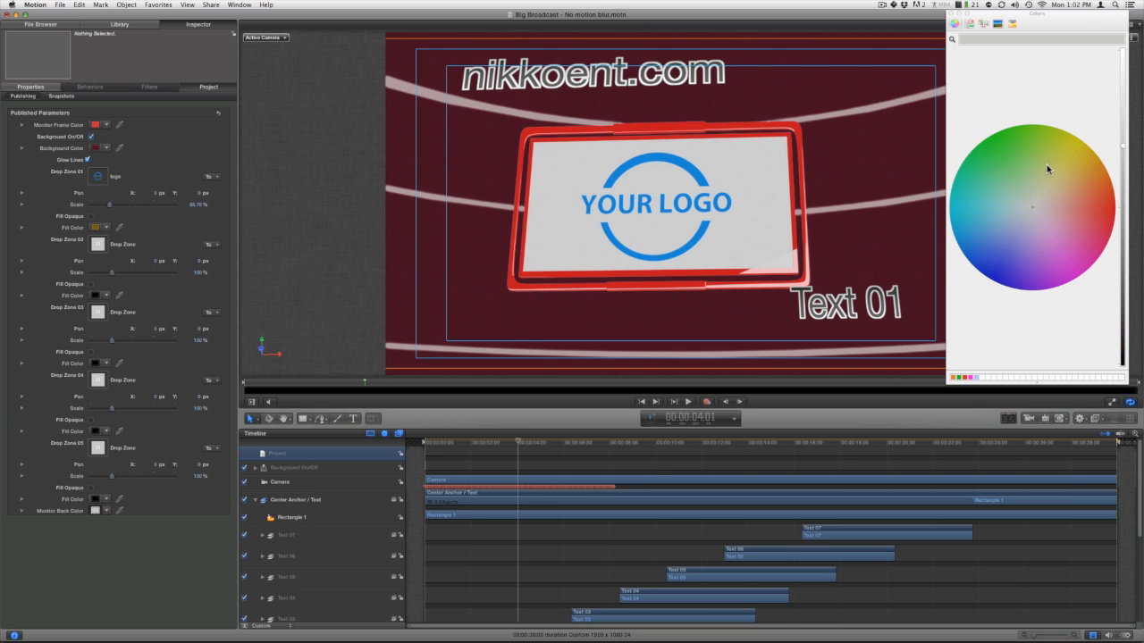
click(1072, 160)
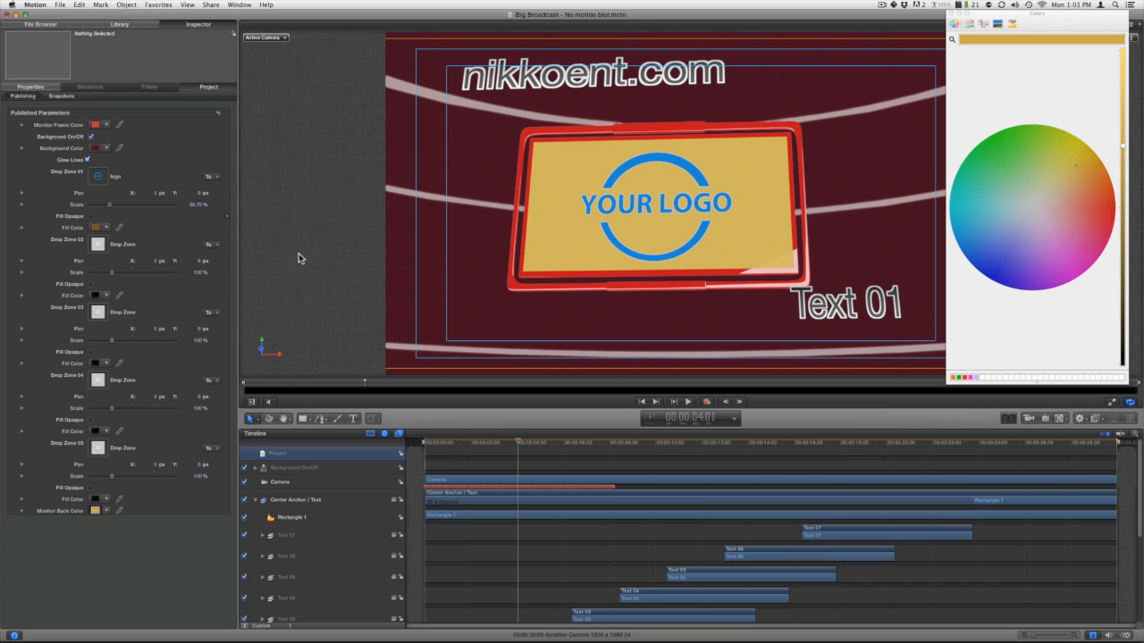
Toggle Fill Opaque for Drop Zone 01 on and off to compare its Fill Color with the Monitor Back Color, leaving it off.
click(91, 217)
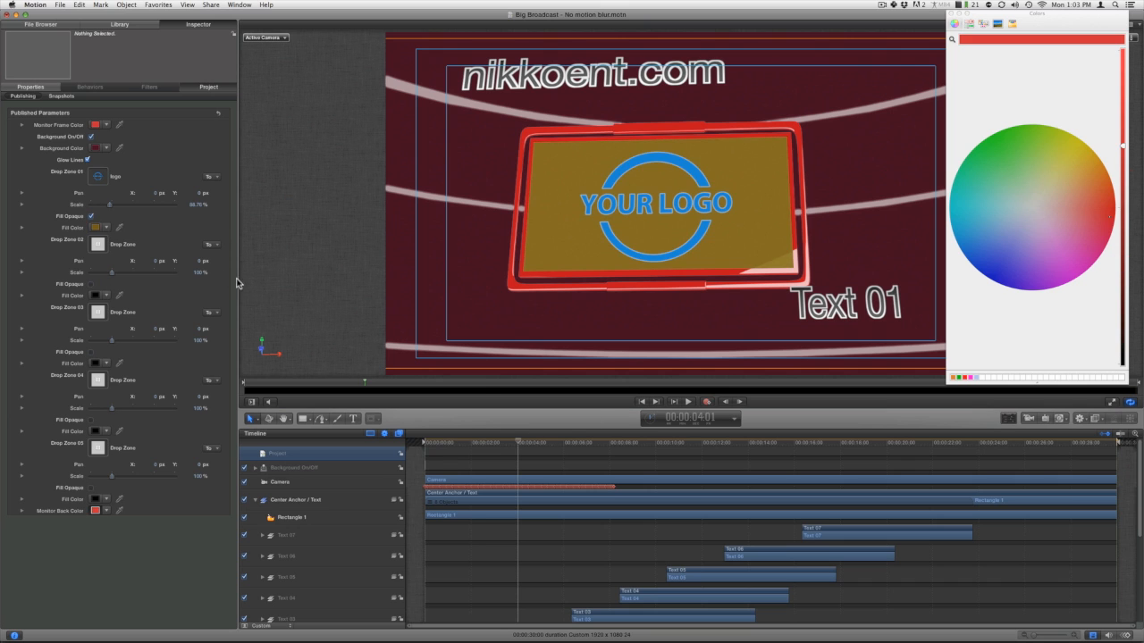
click(91, 217)
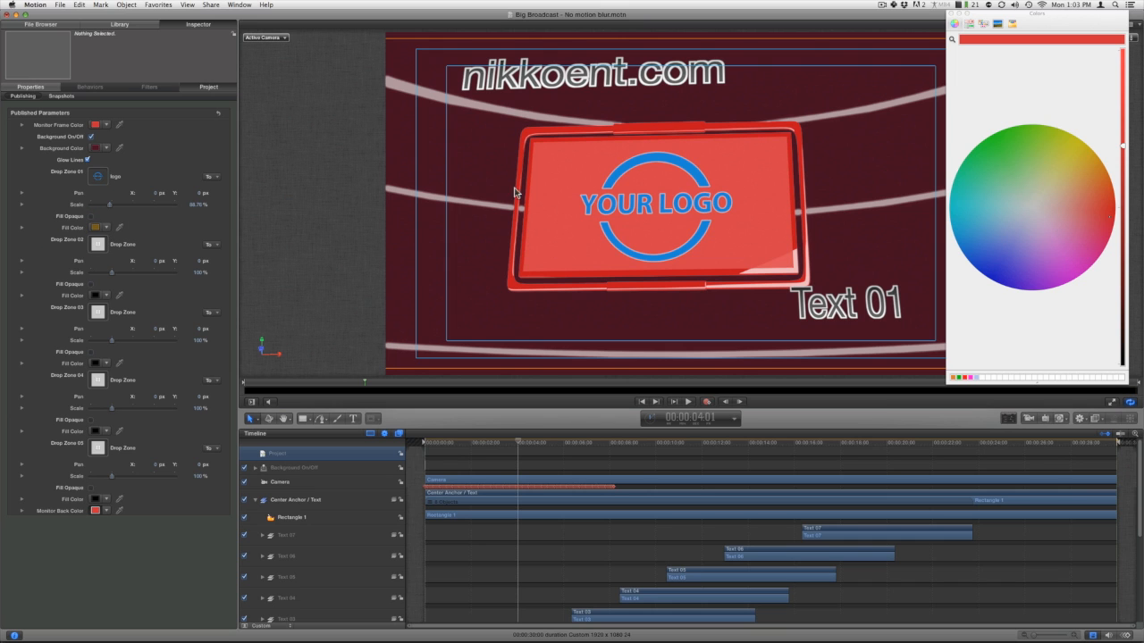
click(91, 217)
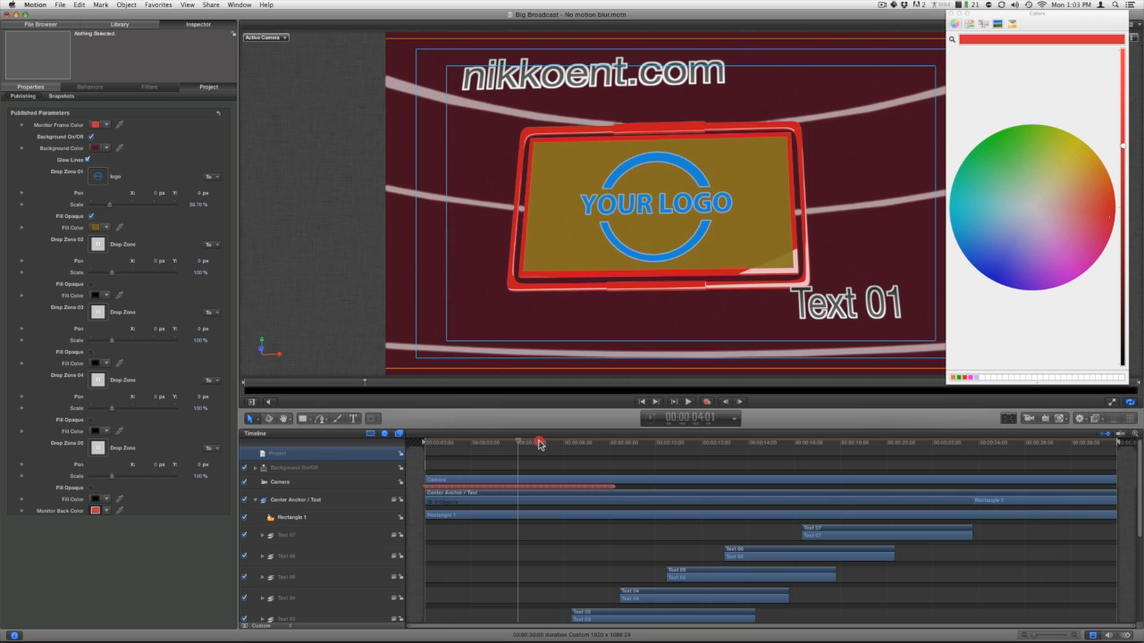
mouse_move(539, 444)
mouse_down()
mouse_move(625, 444)
mouse_move(506, 449)
mouse_move(527, 444)
mouse_up()
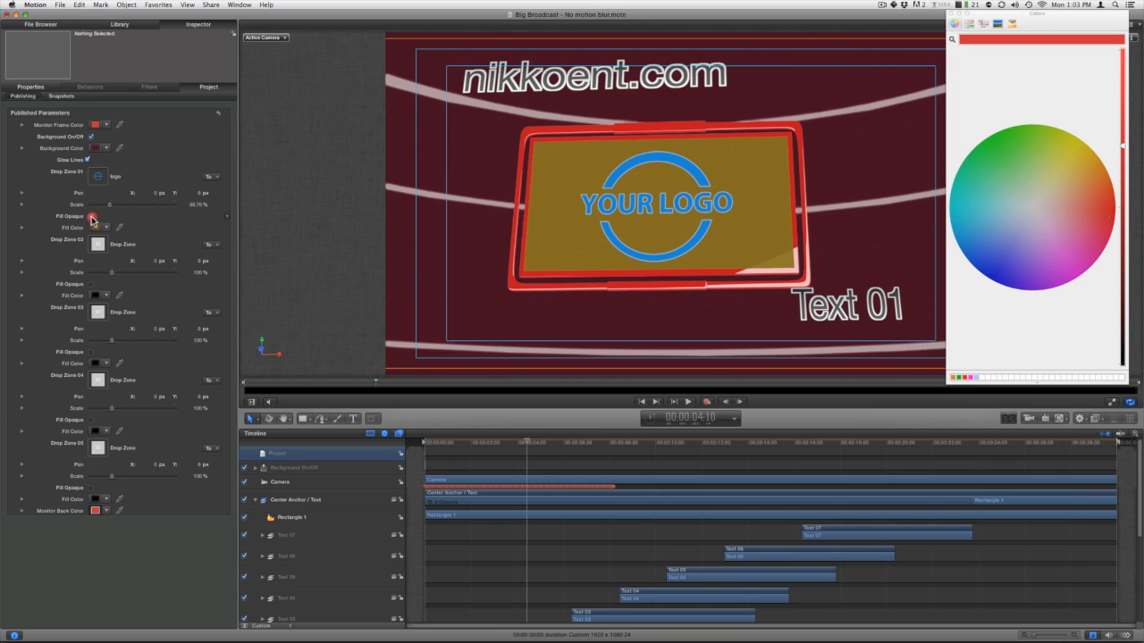
click(91, 217)
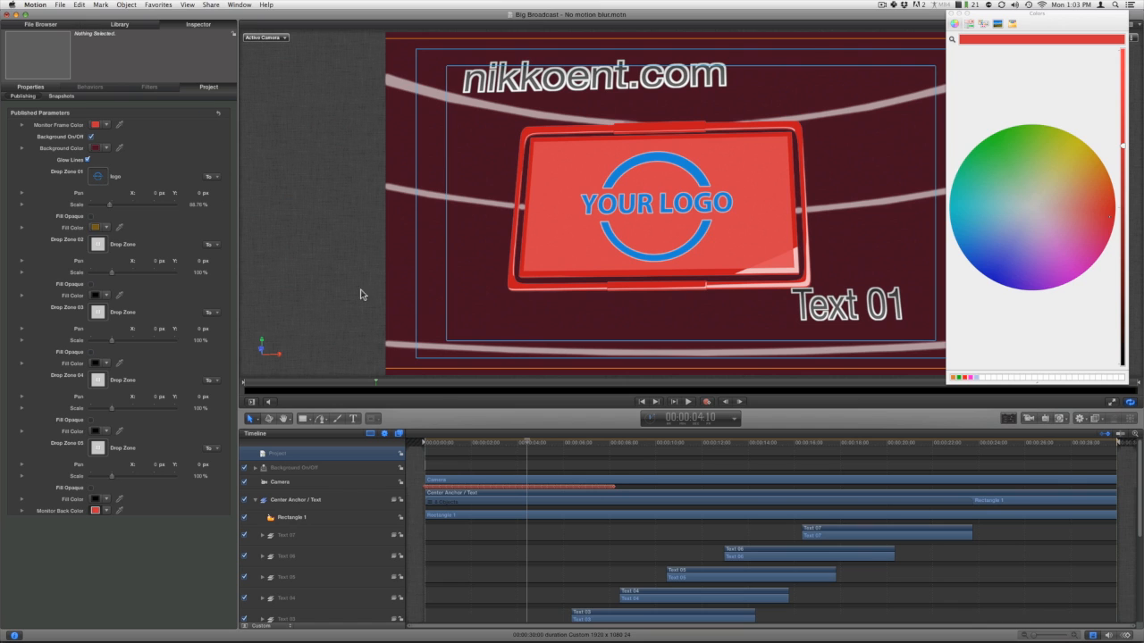
At 00:00:07:02, fill Drop Zone 02 with logo.png from the Samples folder and scale the logo down to about 93%.
click(534, 444)
drag(536, 447, 585, 446)
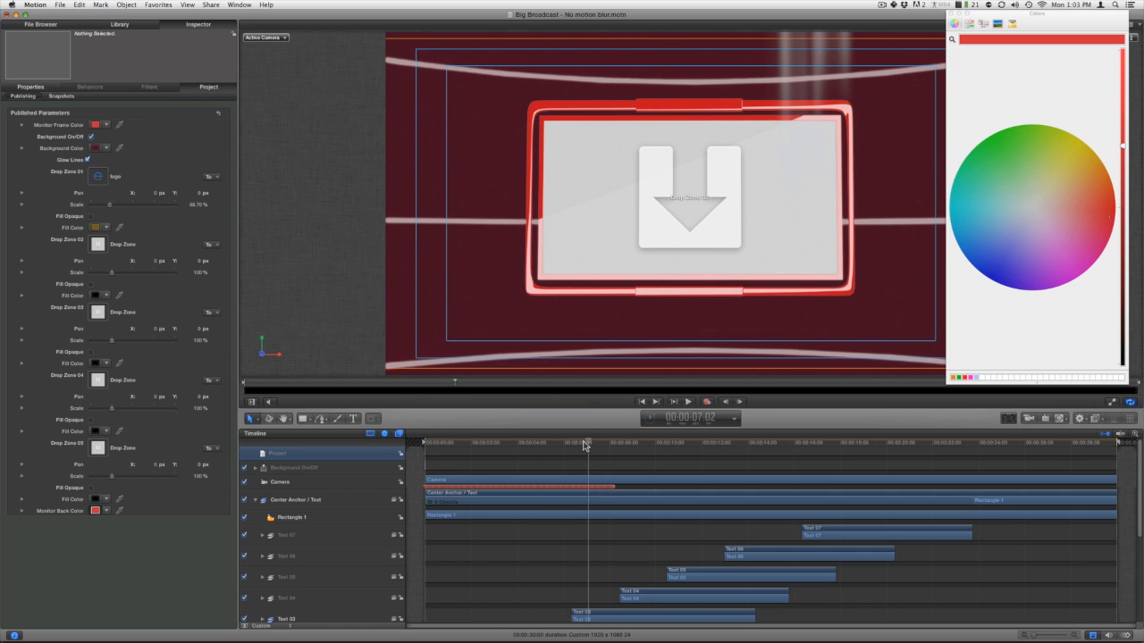
click(43, 25)
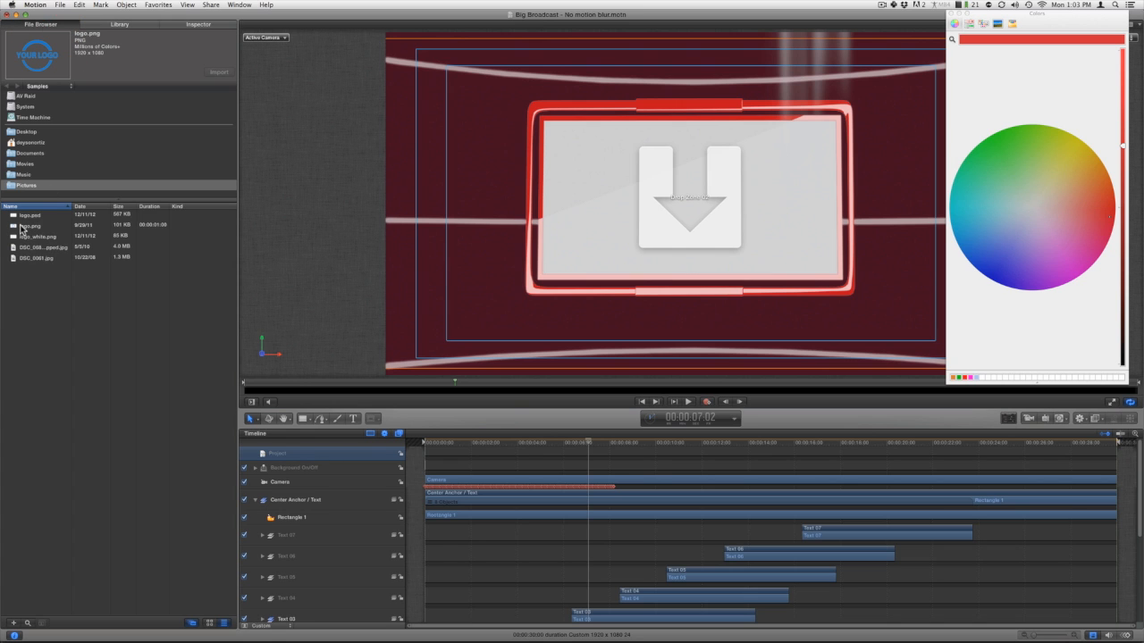
drag(22, 228, 727, 212)
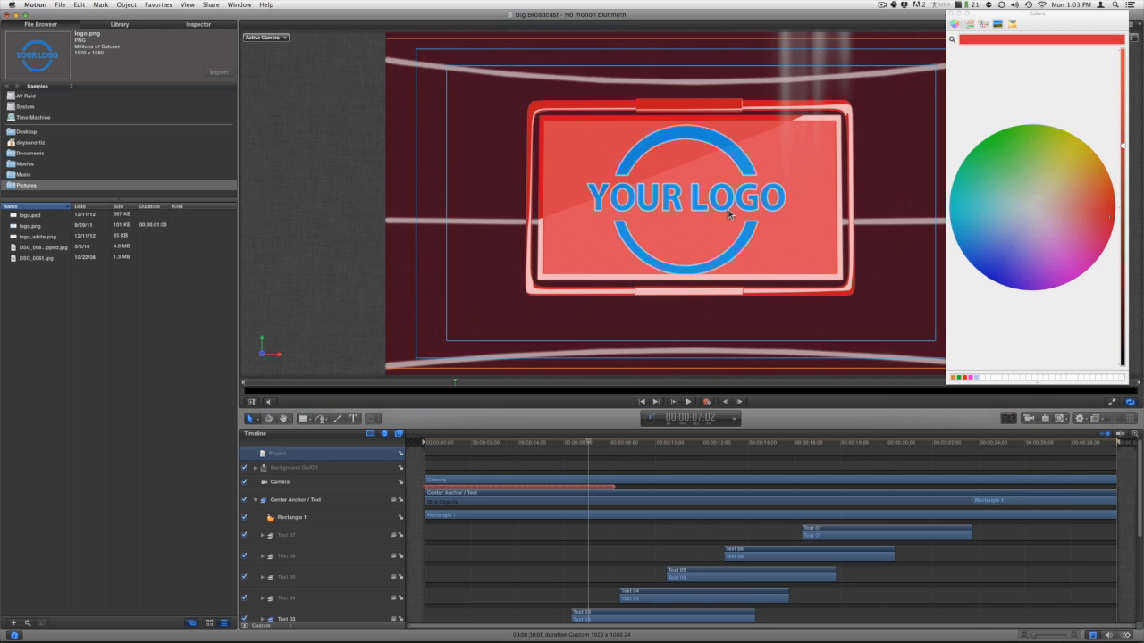
click(197, 25)
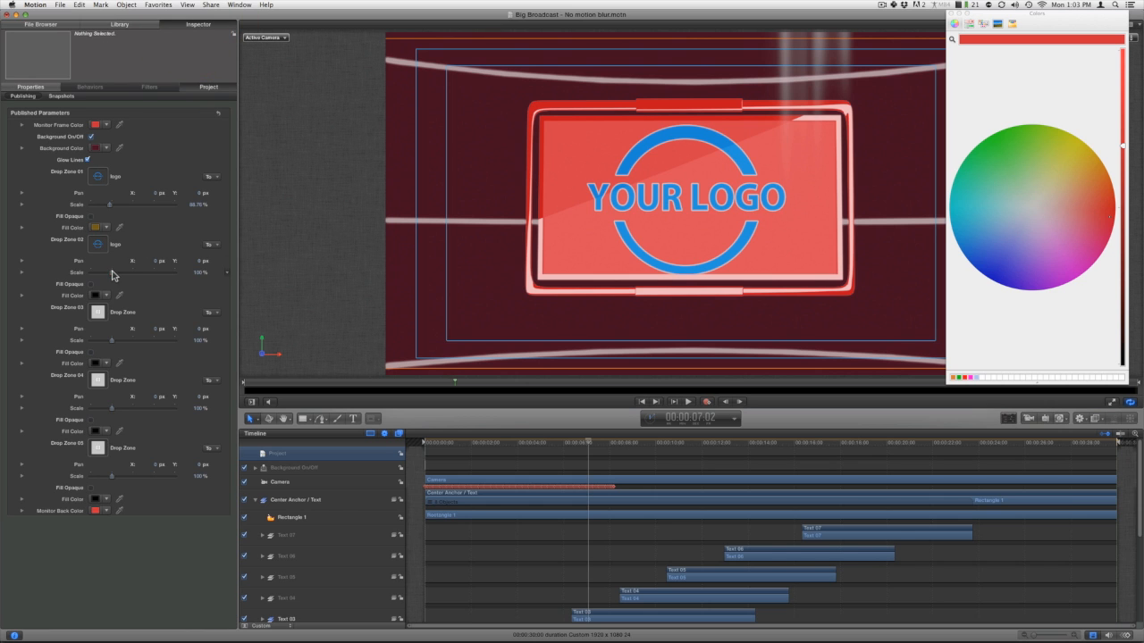
drag(112, 271, 112, 275)
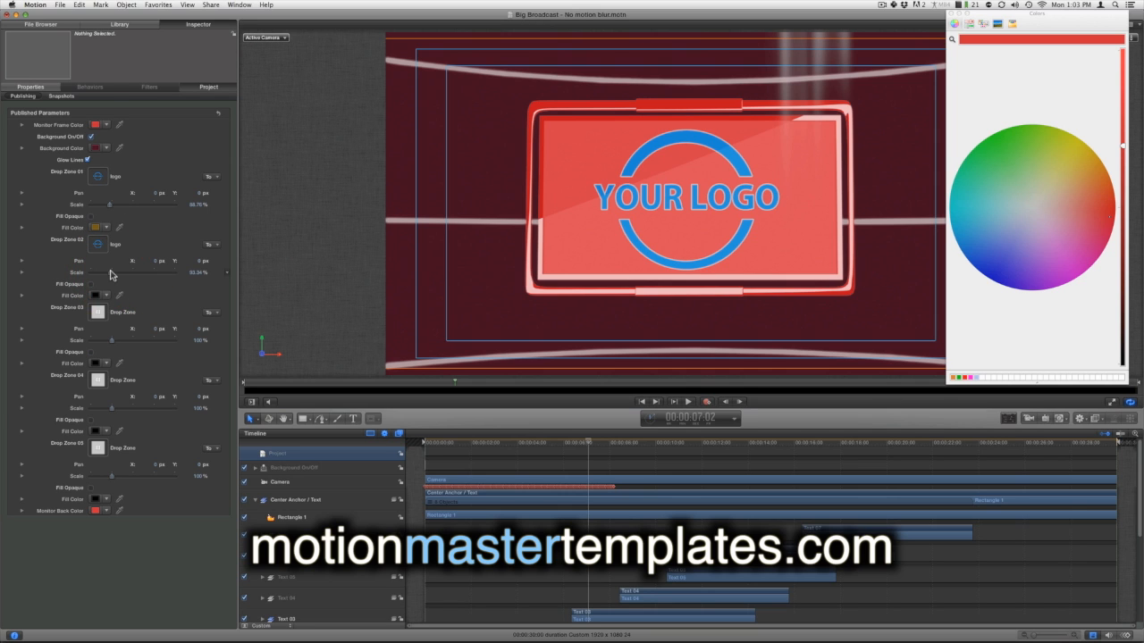